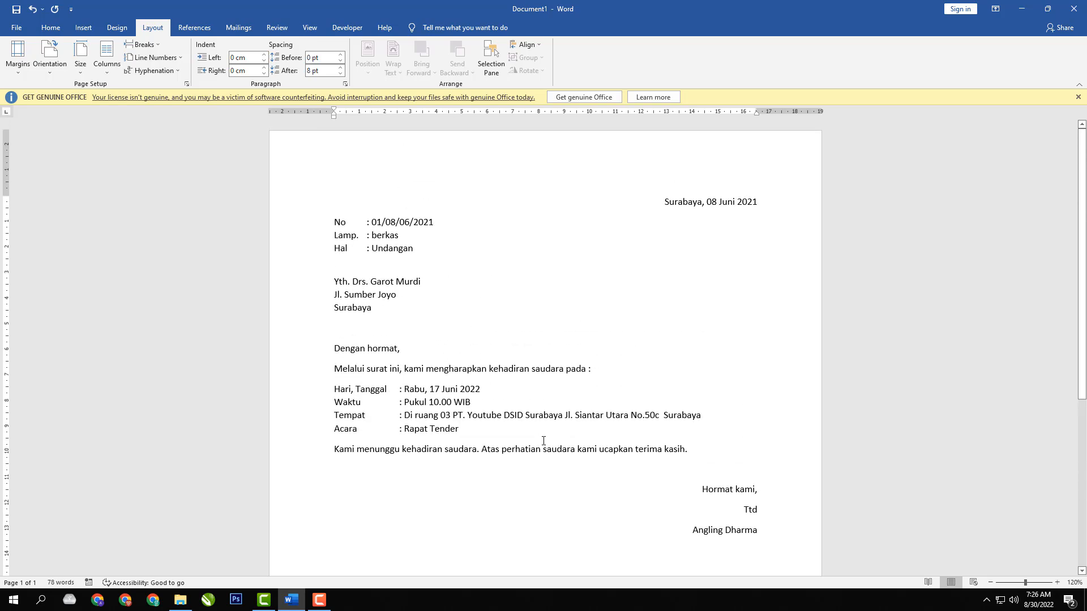
pyautogui.scroll(-9, 674, 502)
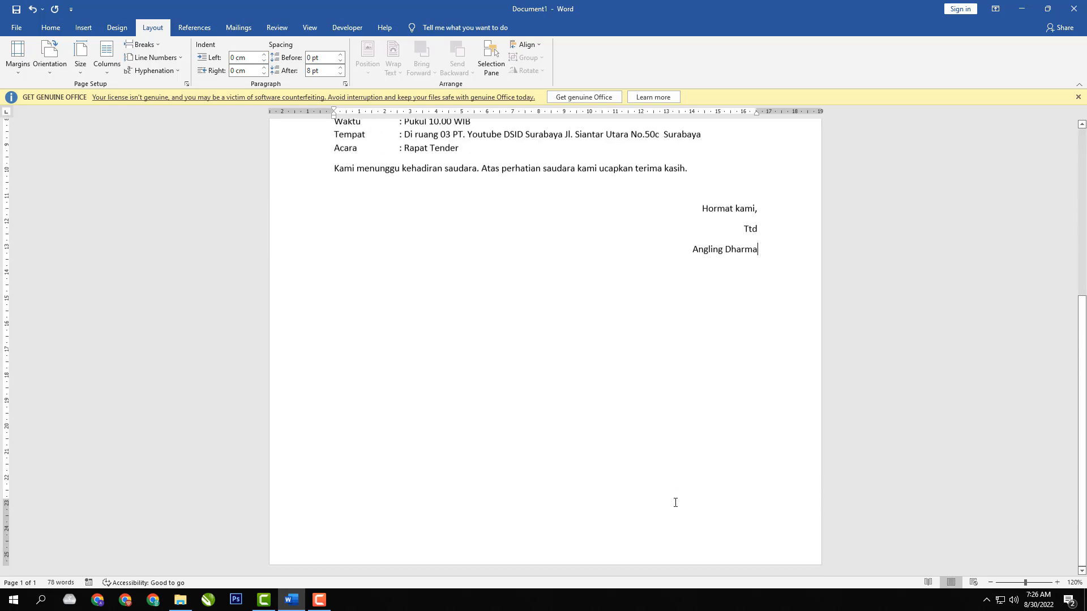
pyautogui.scroll(9, 674, 502)
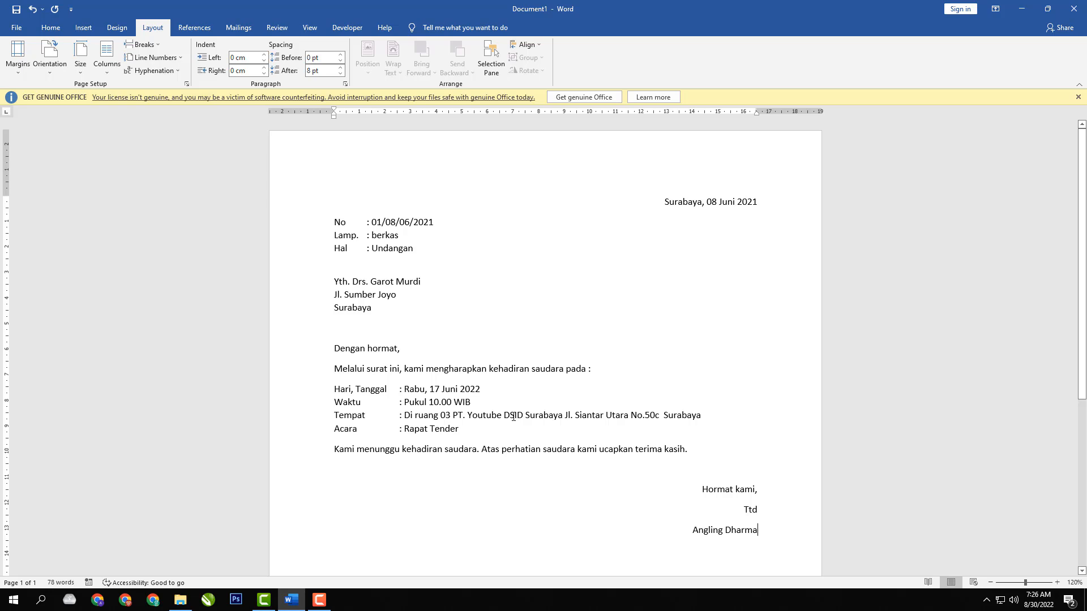
pyautogui.scroll(-9, 513, 417)
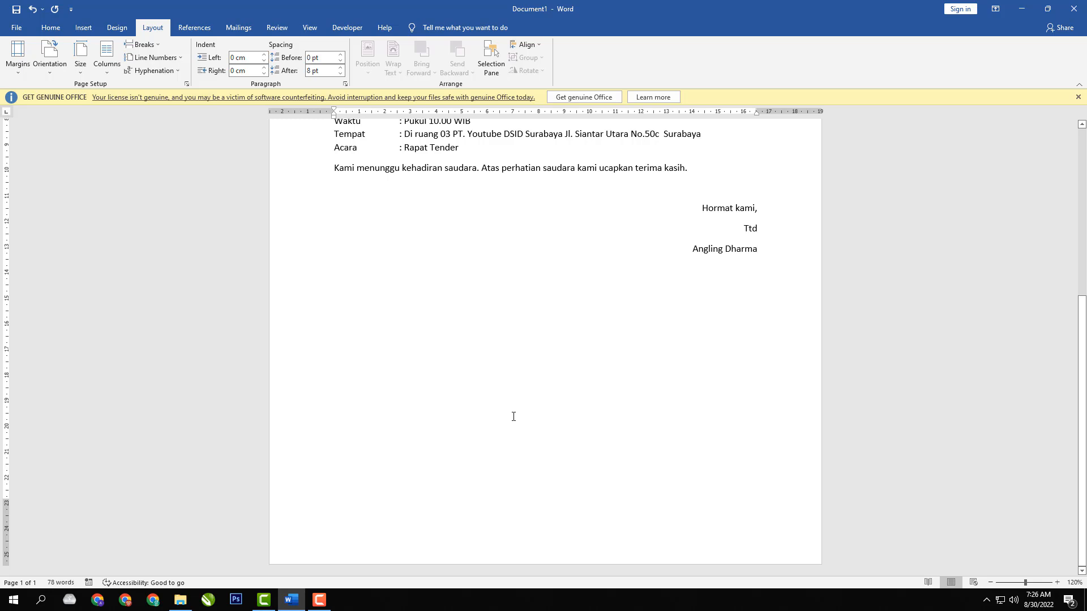
pyautogui.scroll(9, 493, 493)
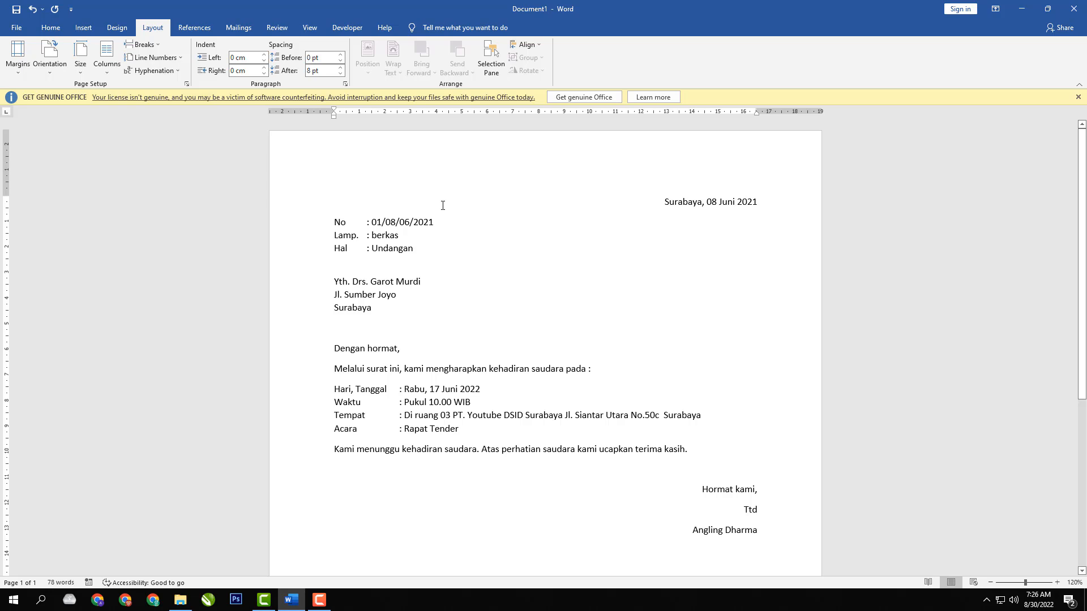
# - Try the built-in Blank header on the letter and return to the body text
pyautogui.click(82, 29)
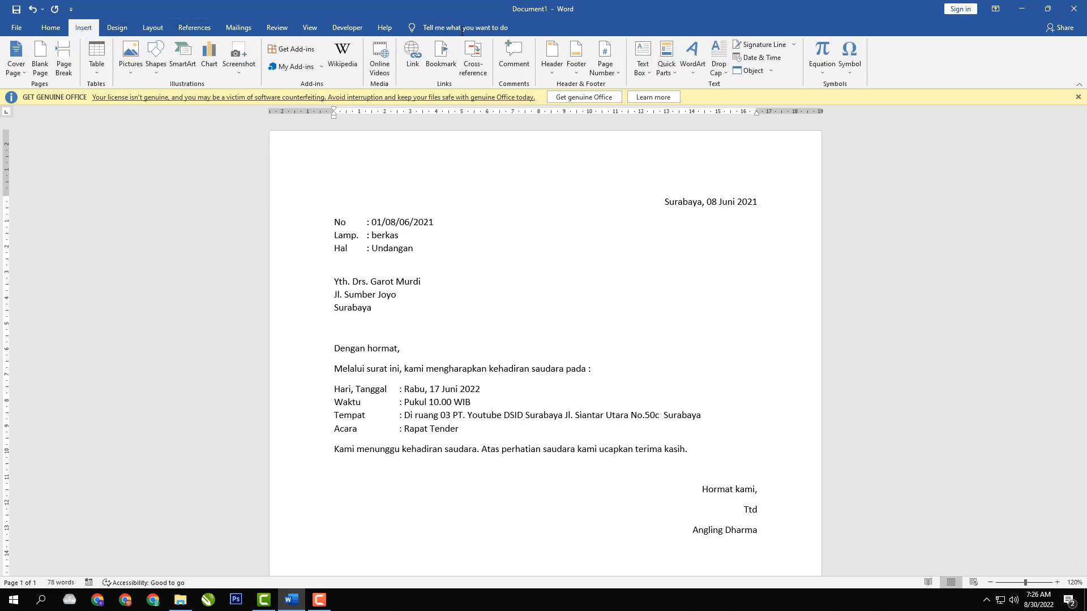
pyautogui.click(552, 47)
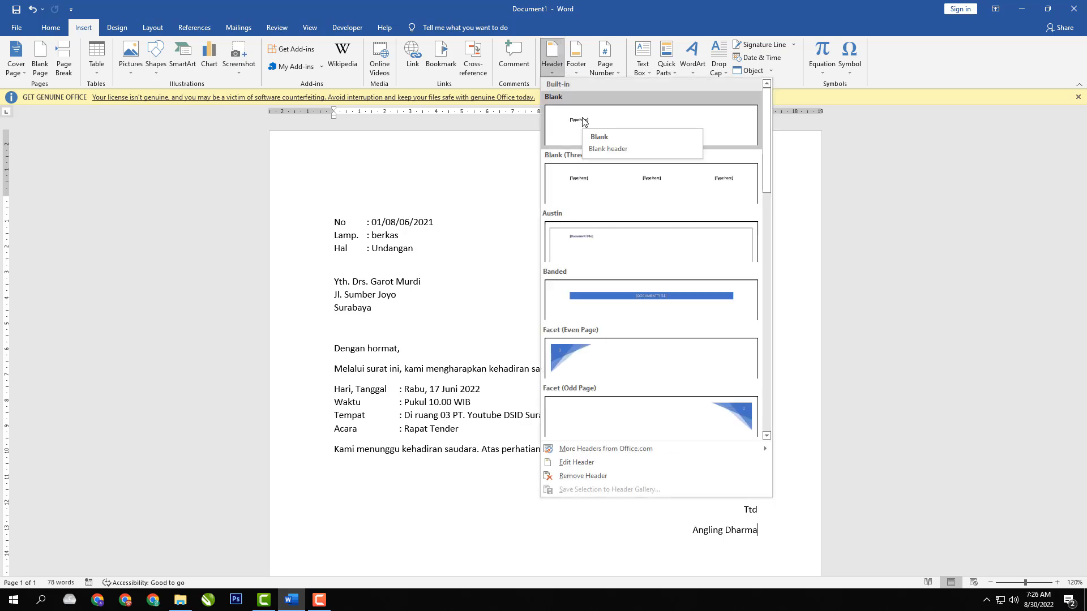
pyautogui.click(583, 122)
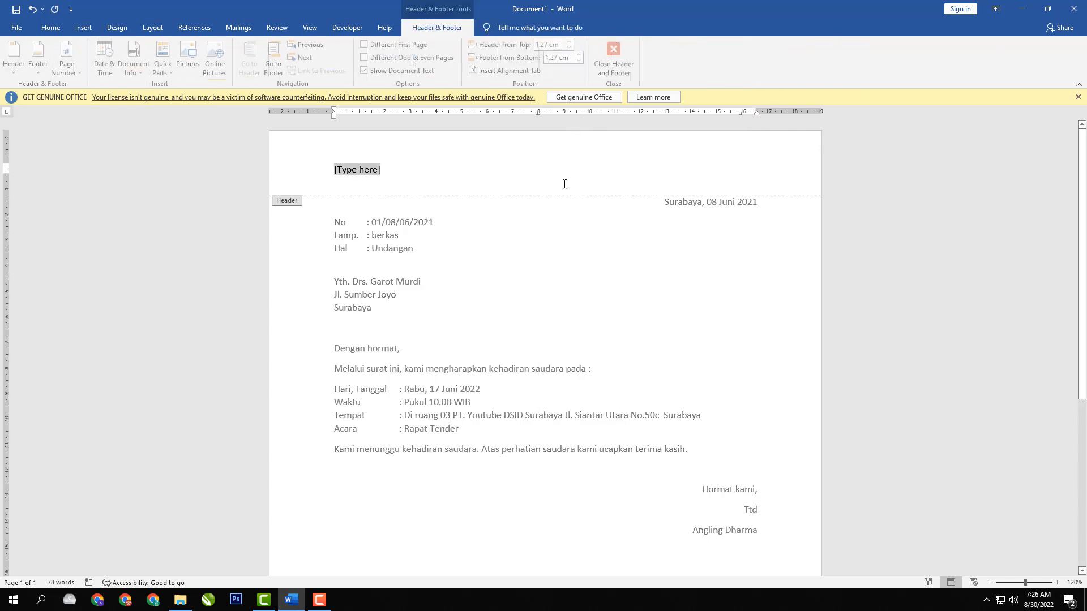
pyautogui.doubleClick(492, 253)
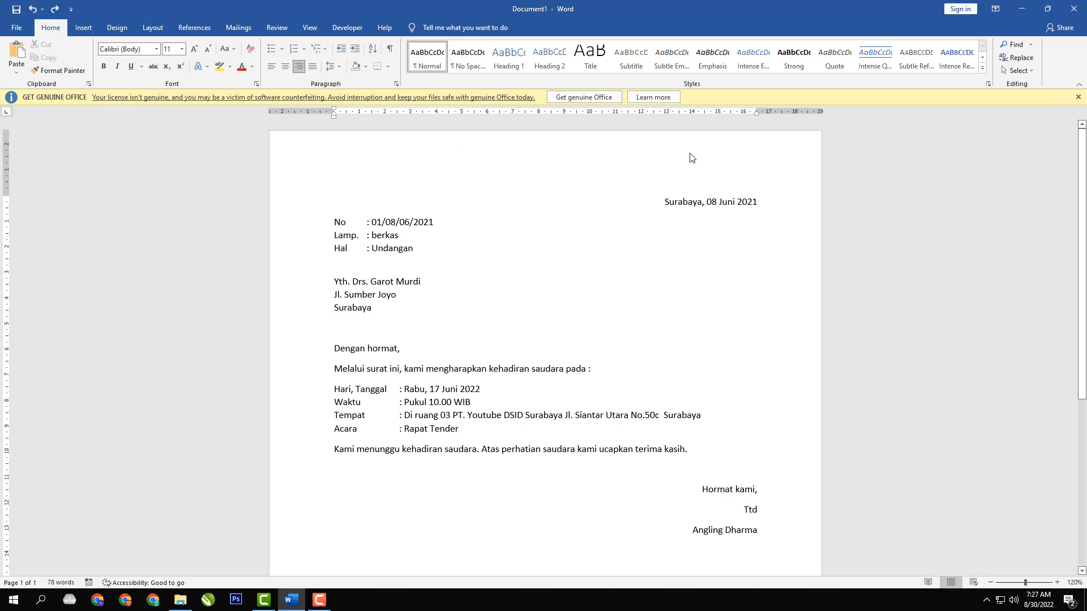
# - Open the page header for editing and enter LEMBAGA KURSUS KOMPUTER and DESMART COMPUTER on separate lines
pyautogui.doubleClick(446, 160)
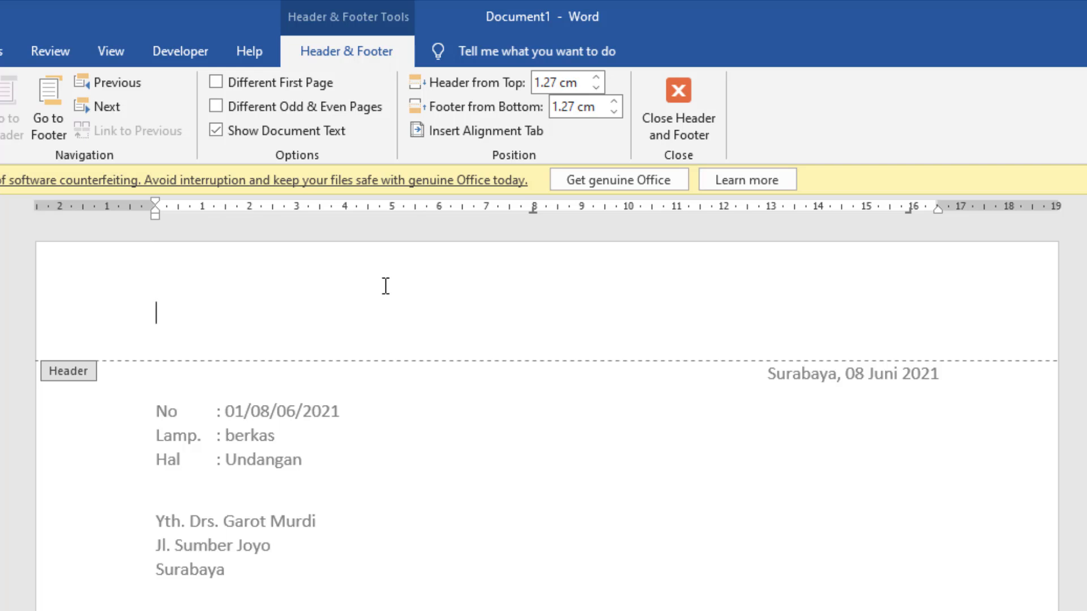
pyautogui.write('LEMBAGA KURSUS KOMPUTER')
pyautogui.press('Return')
pyautogui.write('DESMART COMPUTER')
# - Add a village and district line to the header, followed by a line with the street address, postal code and phone number
pyautogui.press('Return')
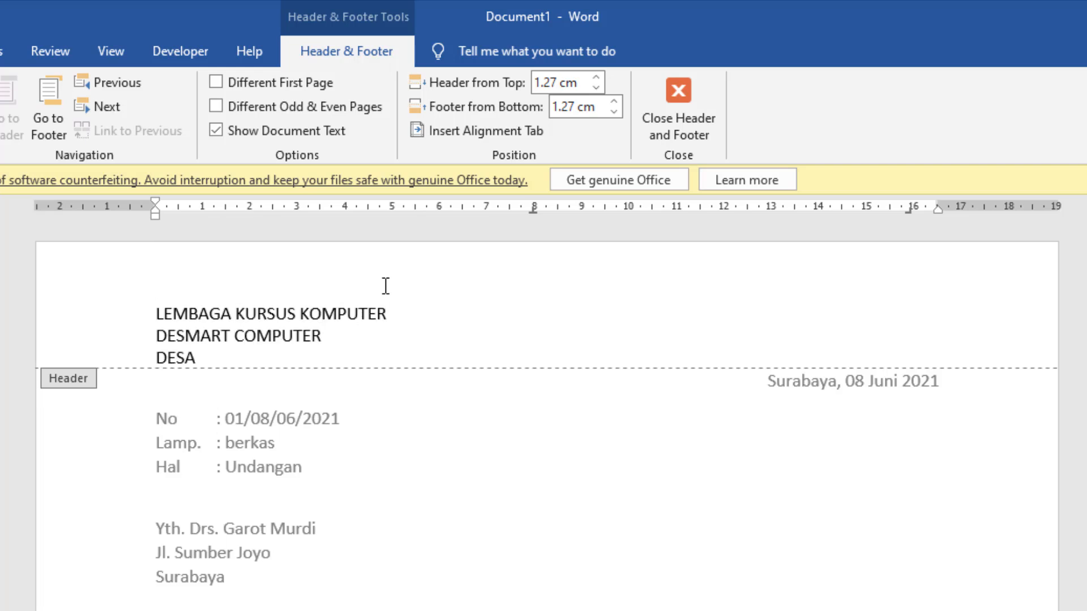
pyautogui.press('Return')
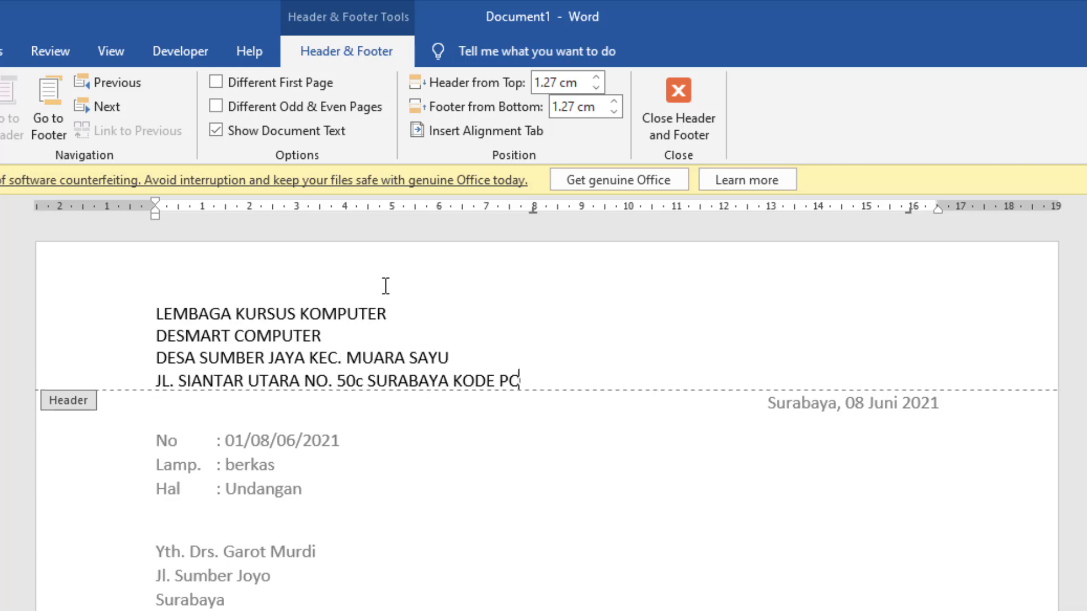
pyautogui.press('Return')
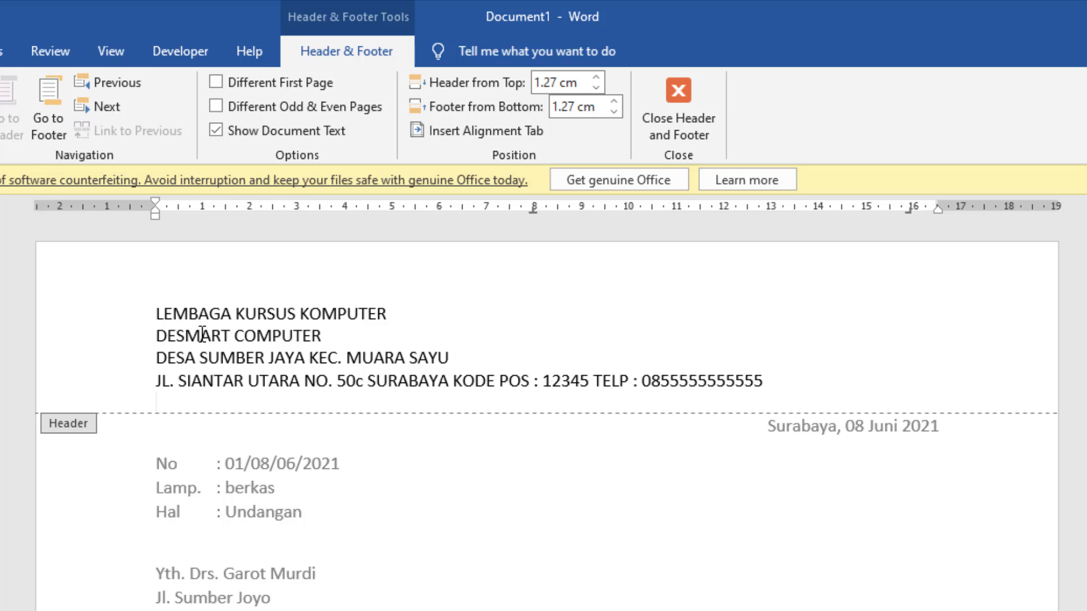
# - Make the first three header lines bold and enlarge them, with DESMART COMPUTER as the largest
pyautogui.moveTo(157, 337); pyautogui.dragTo(324, 334)
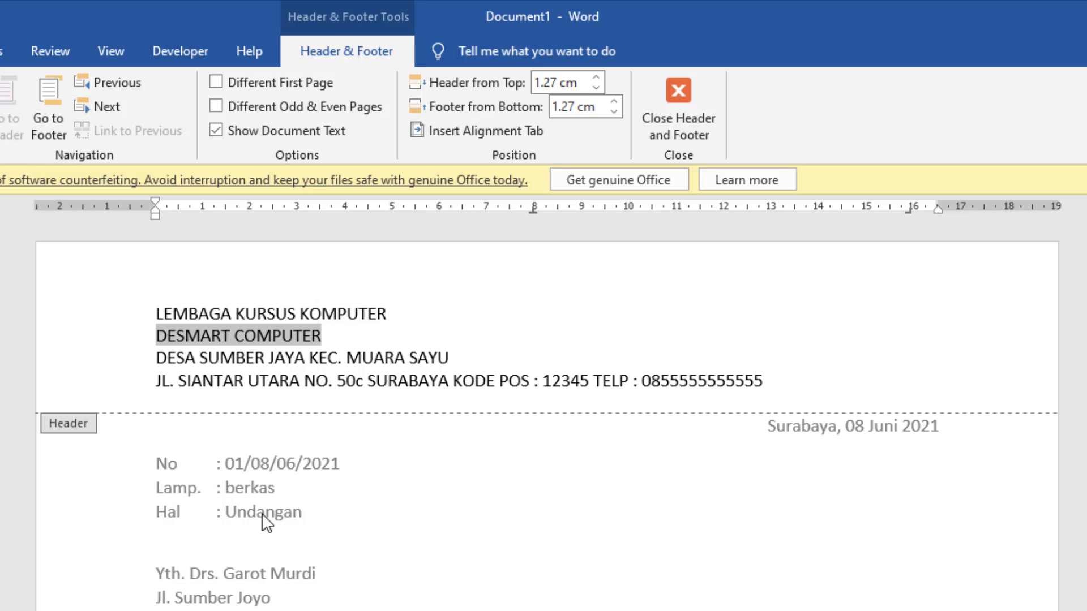
pyautogui.hotkey('ctrl', 'b')
pyautogui.moveTo(394, 314); pyautogui.dragTo(150, 312)
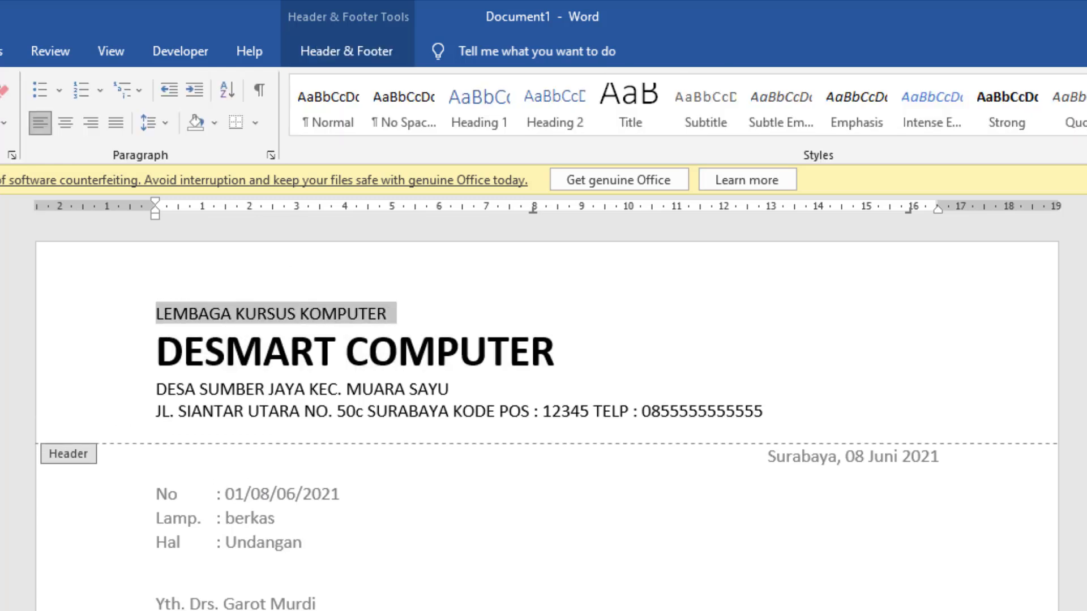
pyautogui.hotkey('ctrl', 'b')
pyautogui.moveTo(458, 401); pyautogui.dragTo(143, 403)
pyautogui.hotkey('ctrl', 'b')
pyautogui.hotkey('ctrl', 'shift', '>')
pyautogui.hotkey('ctrl', 'shift', '>')
# - Center all four letterhead text lines in the header
pyautogui.moveTo(787, 426); pyautogui.dragTo(390, 388)
pyautogui.click(660, 407)
pyautogui.moveTo(793, 423); pyautogui.dragTo(175, 314)
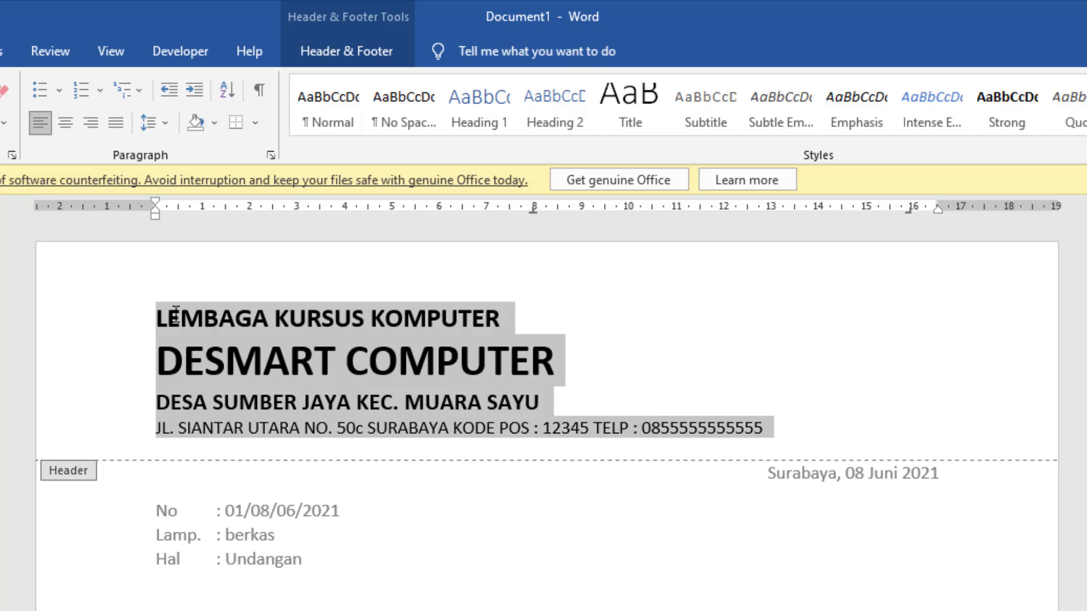
pyautogui.click(65, 122)
pyautogui.press('Right')
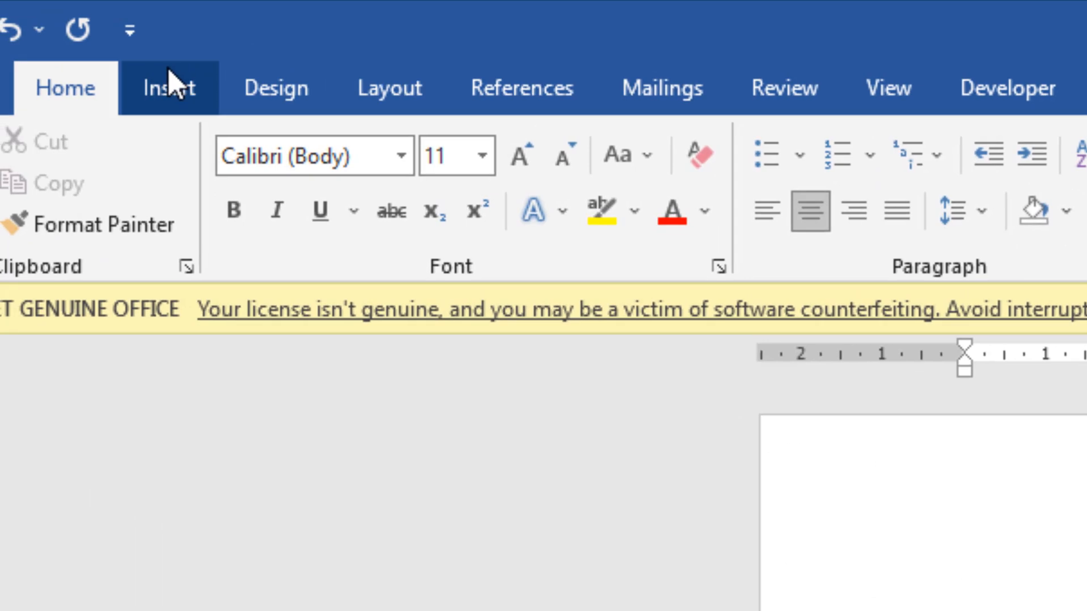
# - Draw a straight horizontal line about 18.6 cm long below the address line, extending past both page margins
pyautogui.click(170, 79)
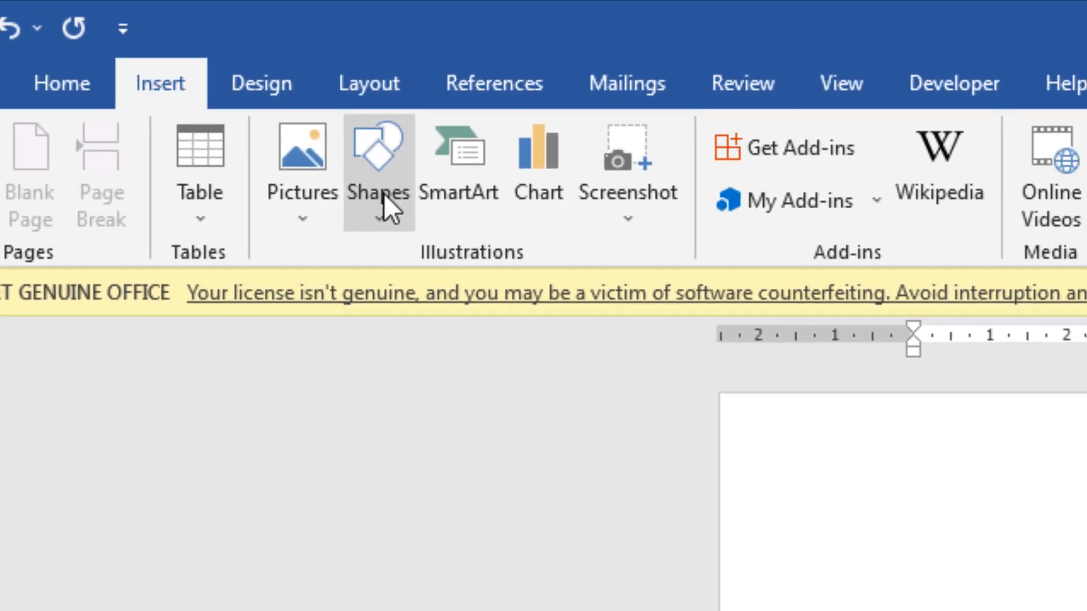
pyautogui.click(388, 196)
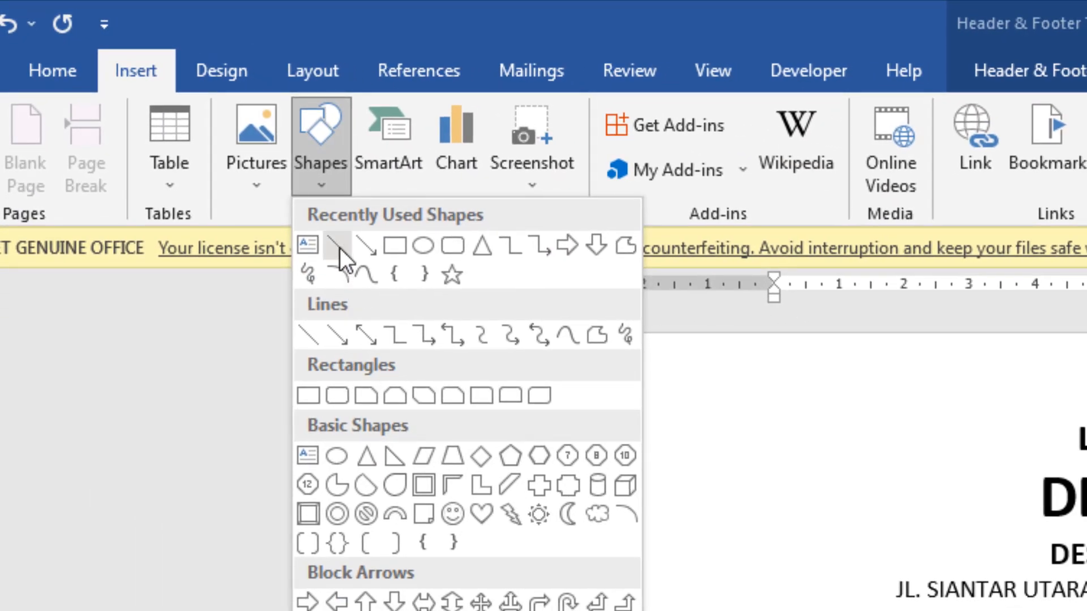
pyautogui.click(338, 247)
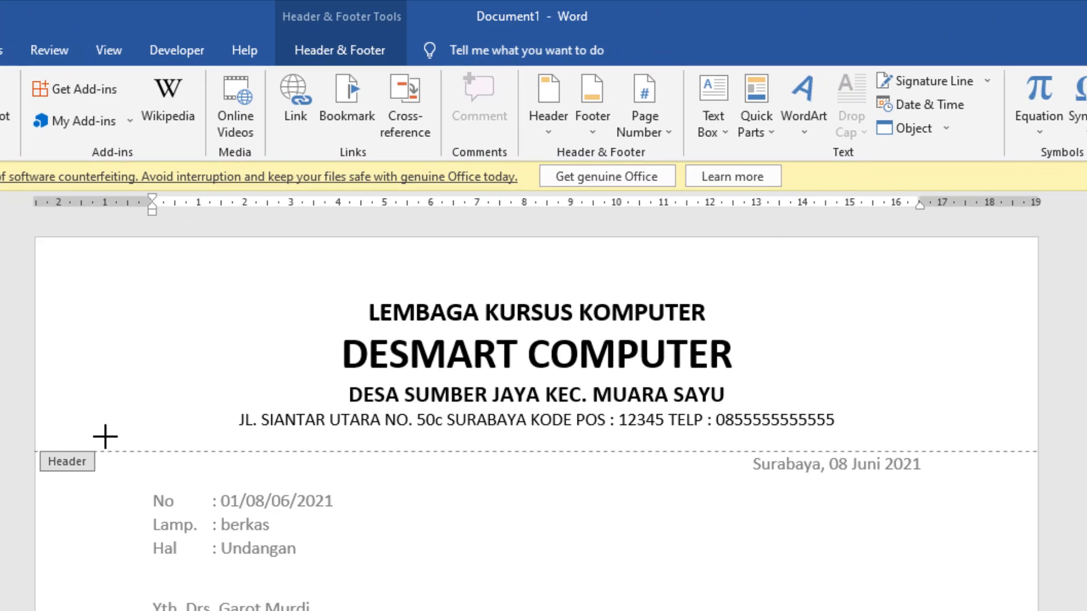
pyautogui.moveTo(105, 436); pyautogui.dragTo(972, 437)
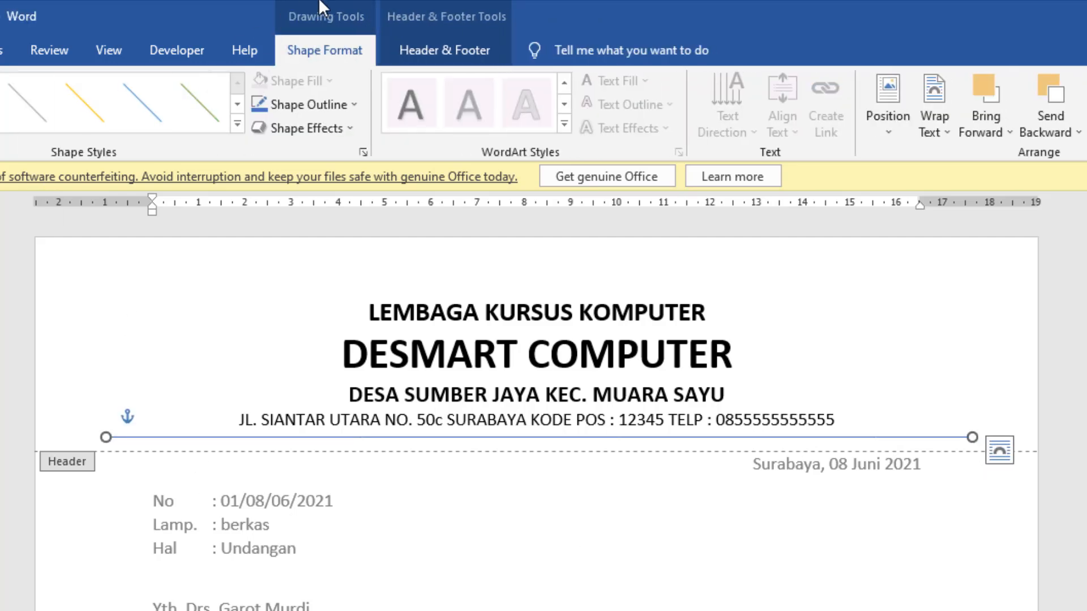
# - Set the header line's outline weight to 2¼ pt and its color to black
pyautogui.click(353, 104)
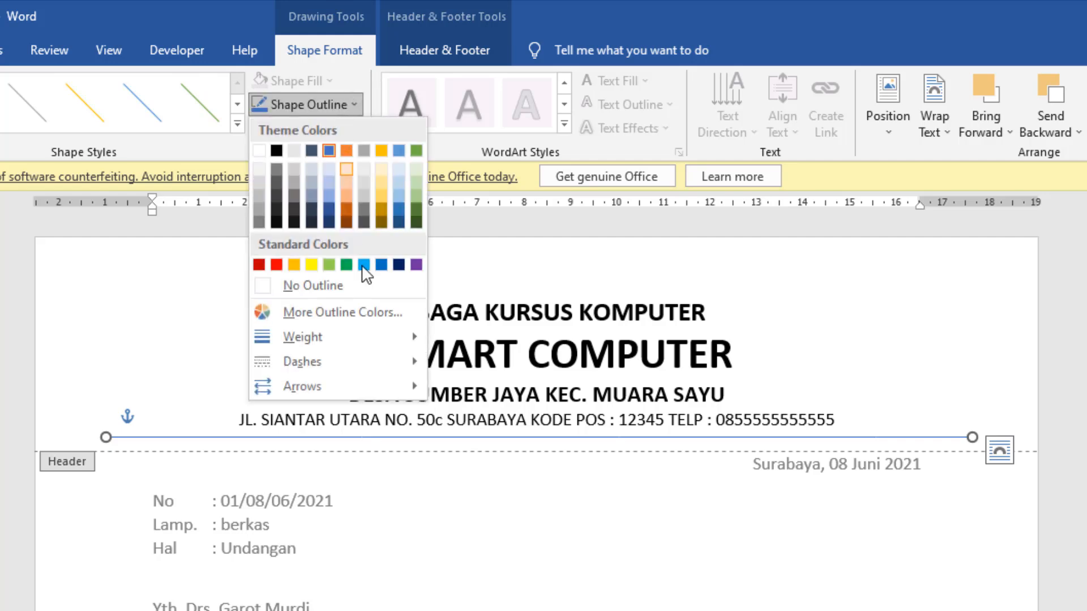
pyautogui.moveTo(366, 333)
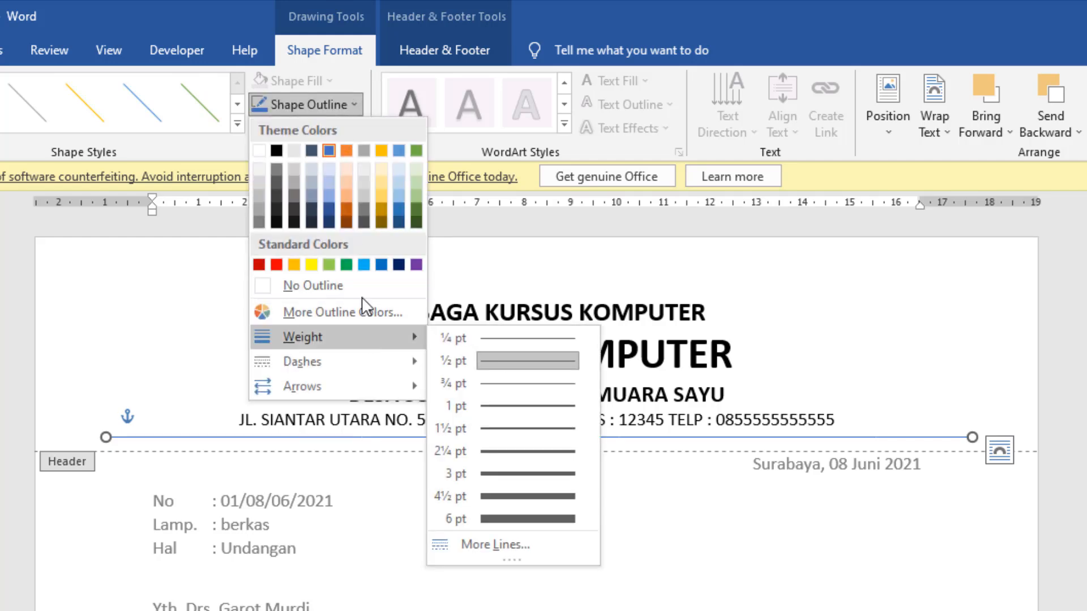
pyautogui.click(335, 47)
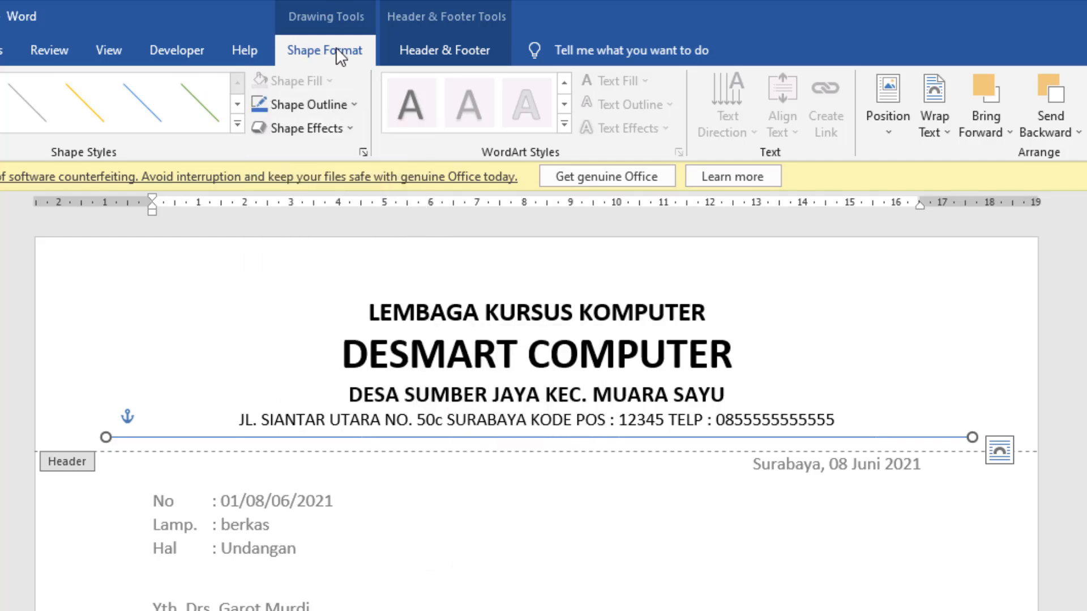
pyautogui.click(296, 110)
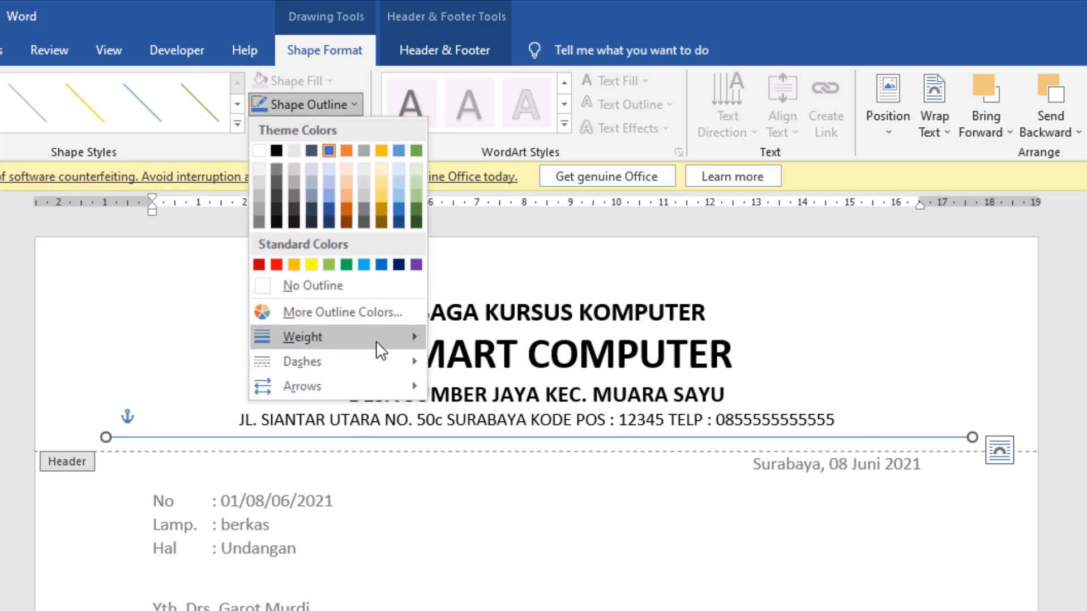
pyautogui.moveTo(403, 342)
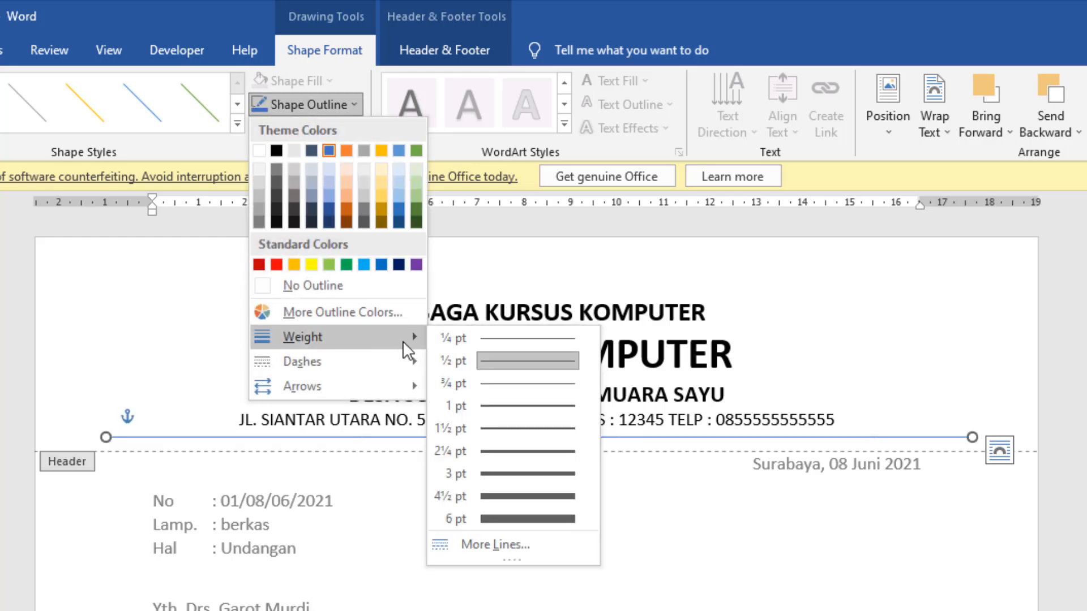
pyautogui.click(535, 451)
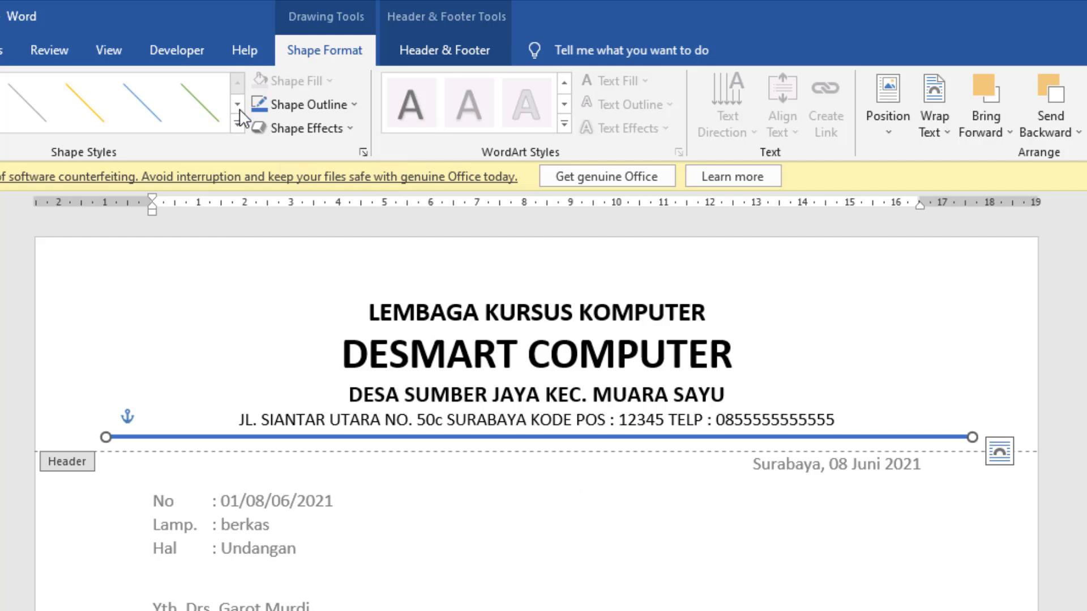
pyautogui.click(296, 99)
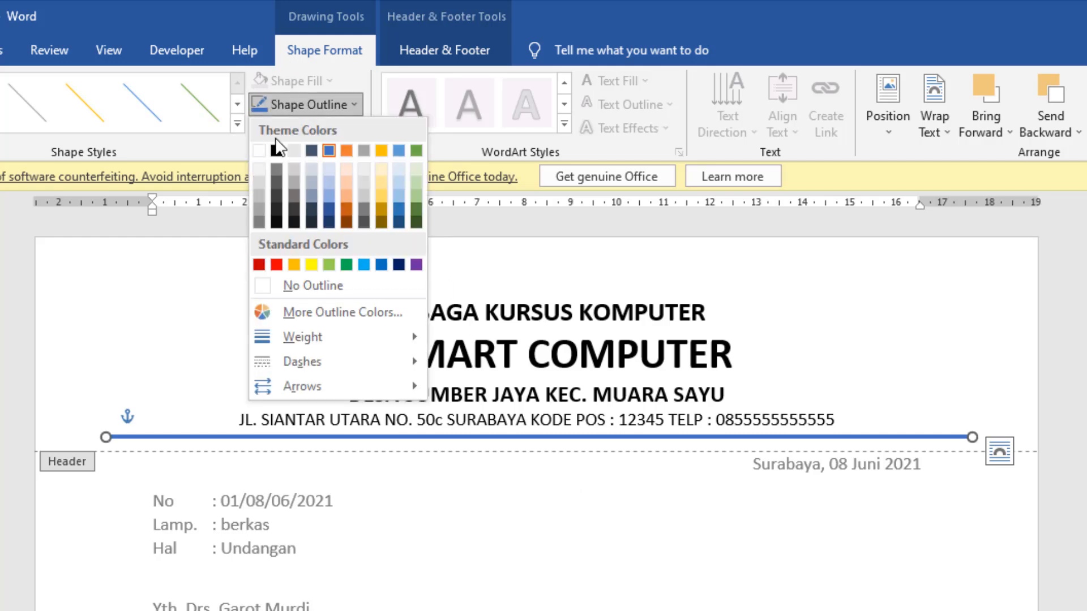
pyautogui.press('Escape')
# - Insert the round green HALAL logo PNG from the Downloads folder into the letter's header
pyautogui.click(388, 516)
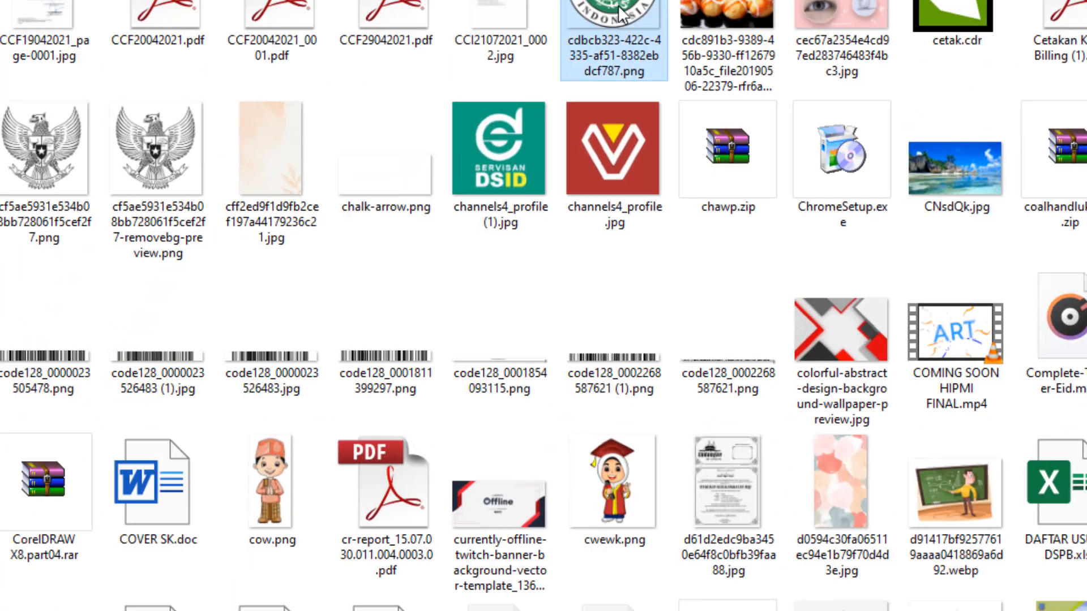
pyautogui.moveTo(476, 284); pyautogui.dragTo(216, 90)
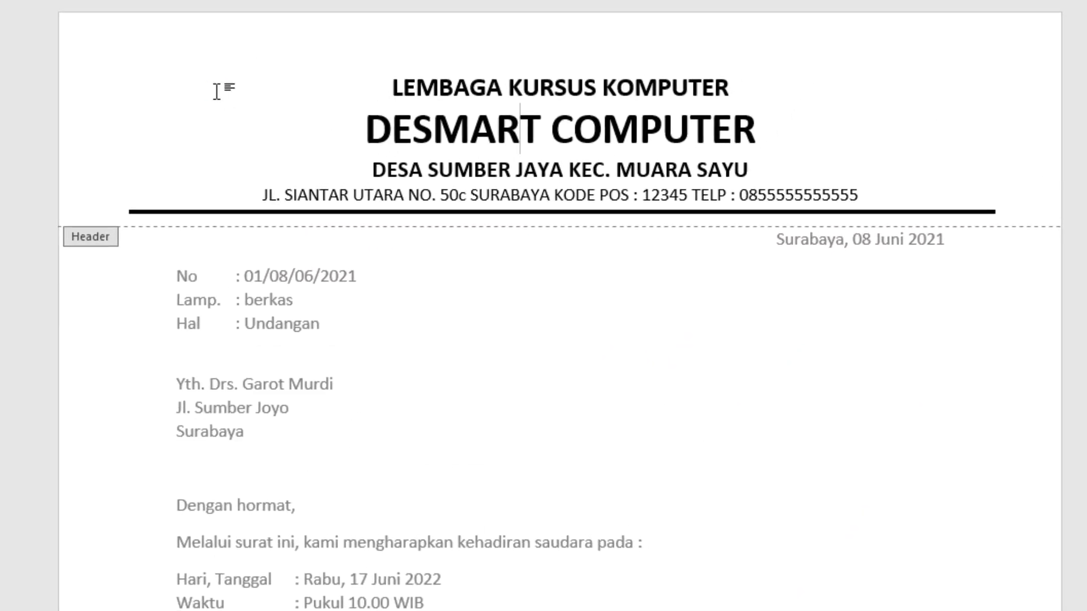
pyautogui.scroll(-5, 667, 287)
pyautogui.scroll(4, 691, 278)
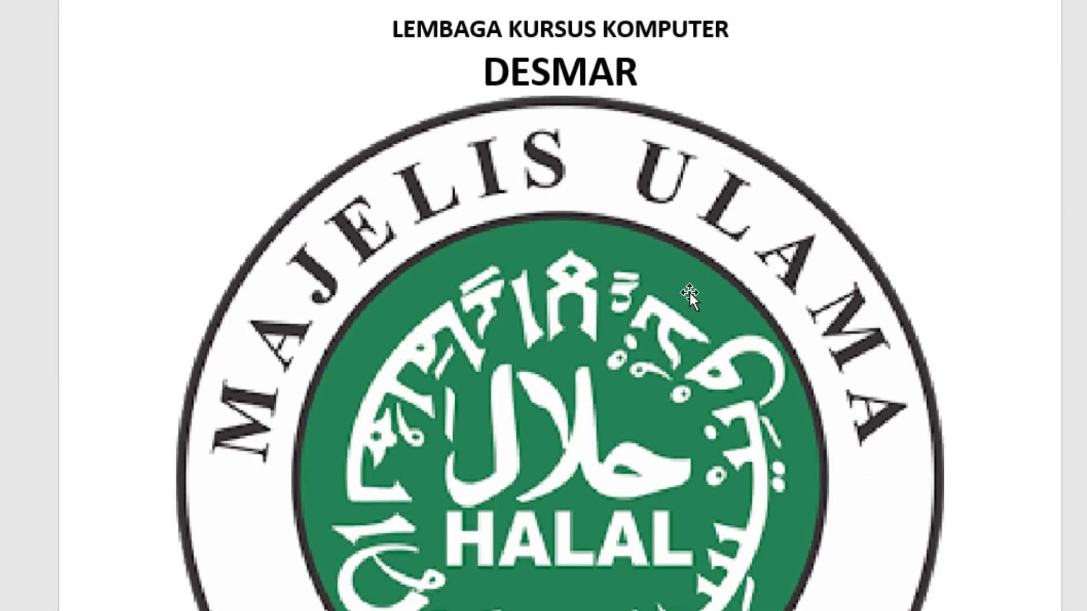
# - Set the HALAL logo's text wrapping to In Front of Text
pyautogui.click(668, 331)
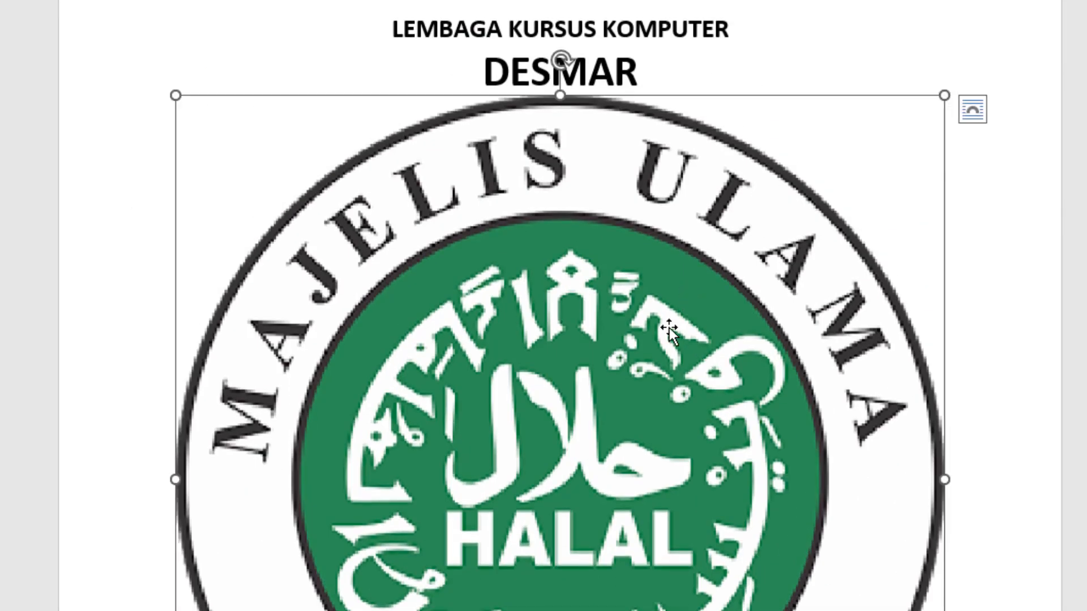
pyautogui.click(976, 109)
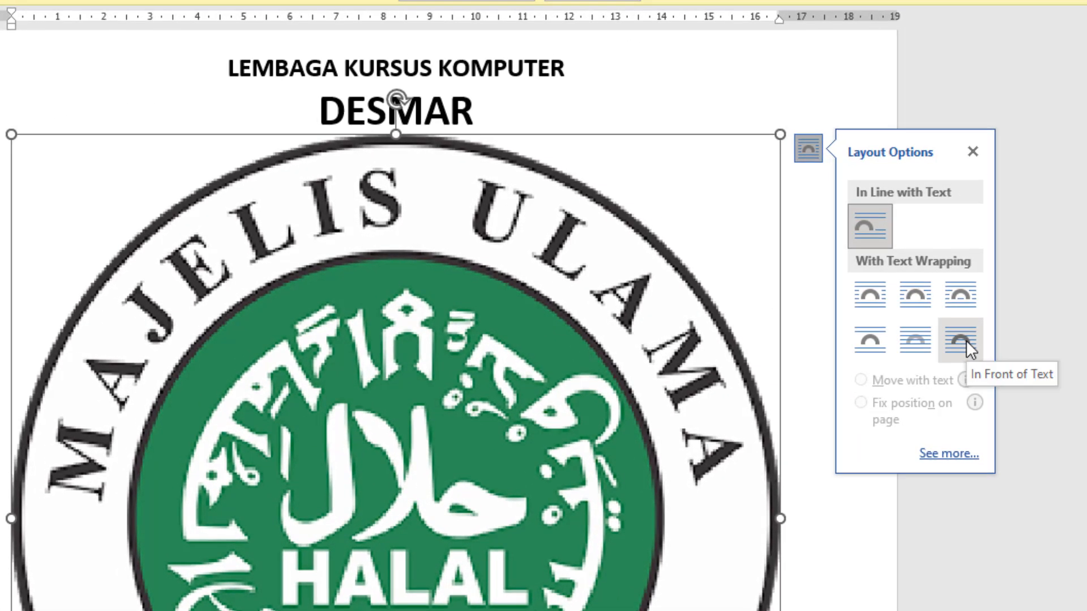
pyautogui.click(966, 341)
# - Shrink the HALAL logo to about 2.8 cm square and place it to the left of the letterhead text
pyautogui.scroll(-5, 670, 518)
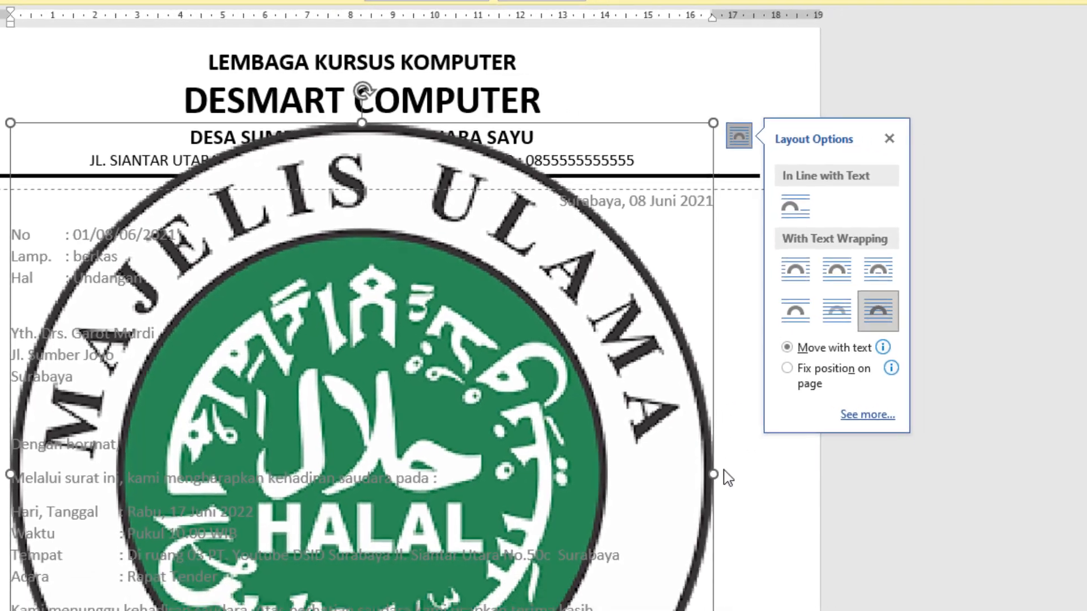
pyautogui.moveTo(661, 517); pyautogui.dragTo(243, 243)
pyautogui.scroll(5, 287, 230)
pyautogui.moveTo(243, 397); pyautogui.dragTo(104, 258)
pyautogui.moveTo(69, 192); pyautogui.dragTo(34, 150)
pyautogui.moveTo(226, 210); pyautogui.dragTo(276, 139)
# - Nudge the HALAL logo down and slightly left so it sits just above the start of the black line
pyautogui.press('Down')
pyautogui.press('Down')
pyautogui.press('Down')
pyautogui.press('Down')
pyautogui.press('Down')
pyautogui.press('Down')
pyautogui.press('Down')
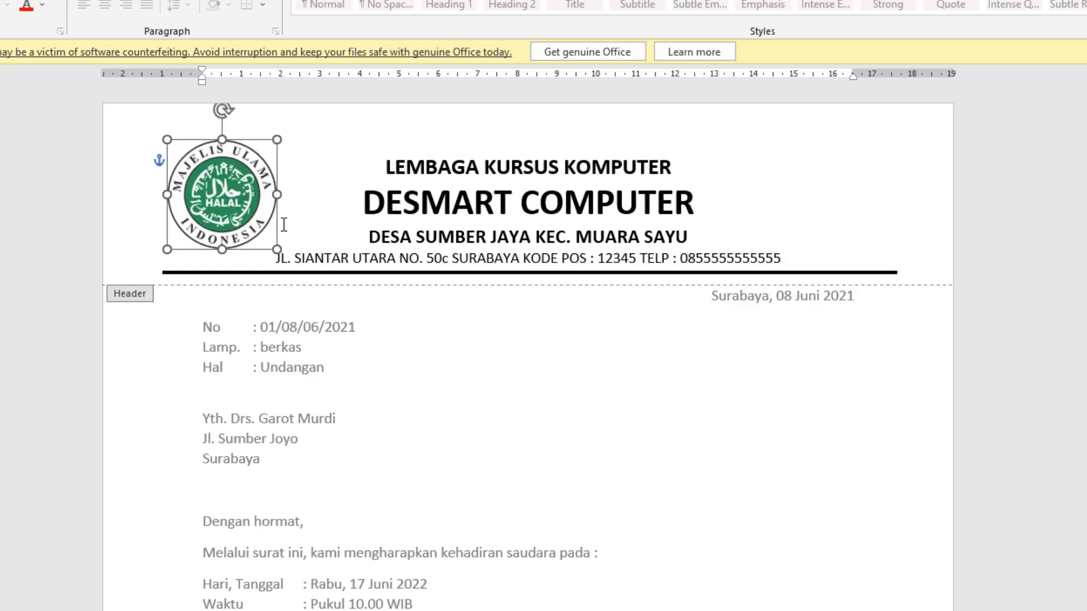
pyautogui.press('Down')
pyautogui.press('Left')
pyautogui.press('Down')
pyautogui.press('Down')
pyautogui.press('Down')
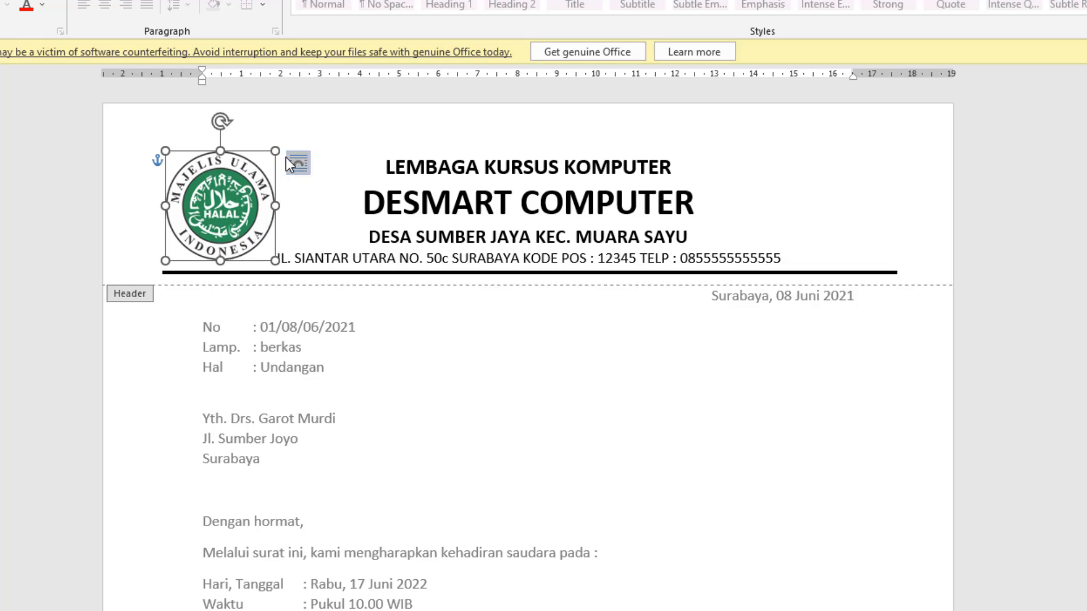
# - Enlarge the HALAL logo to about 3 cm square and nudge it left to align with the line's start
pyautogui.moveTo(275, 151); pyautogui.dragTo(281, 144)
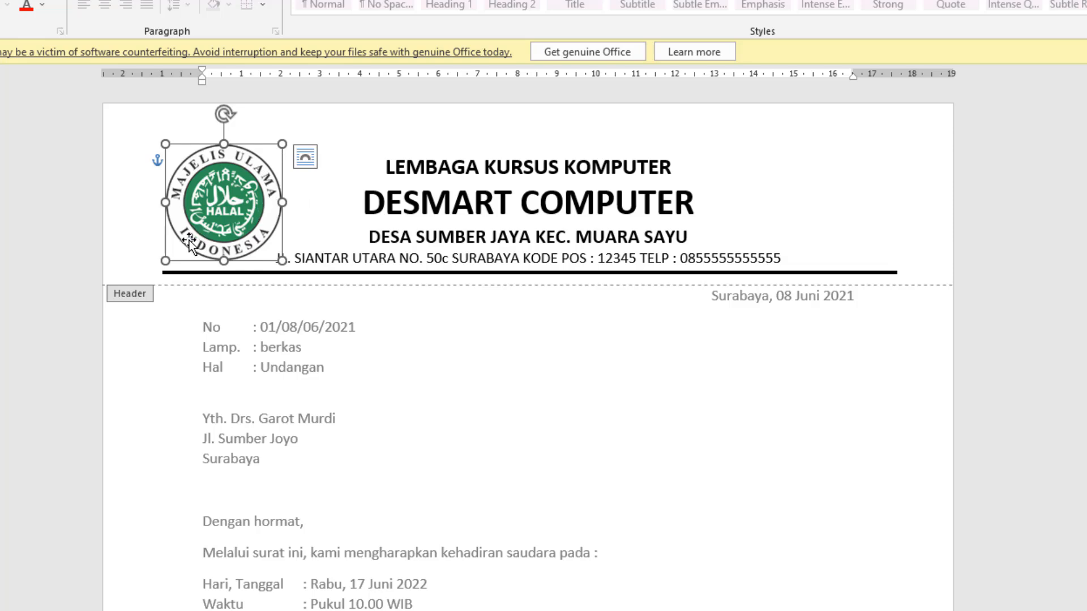
pyautogui.press('Left')
pyautogui.press('Left')
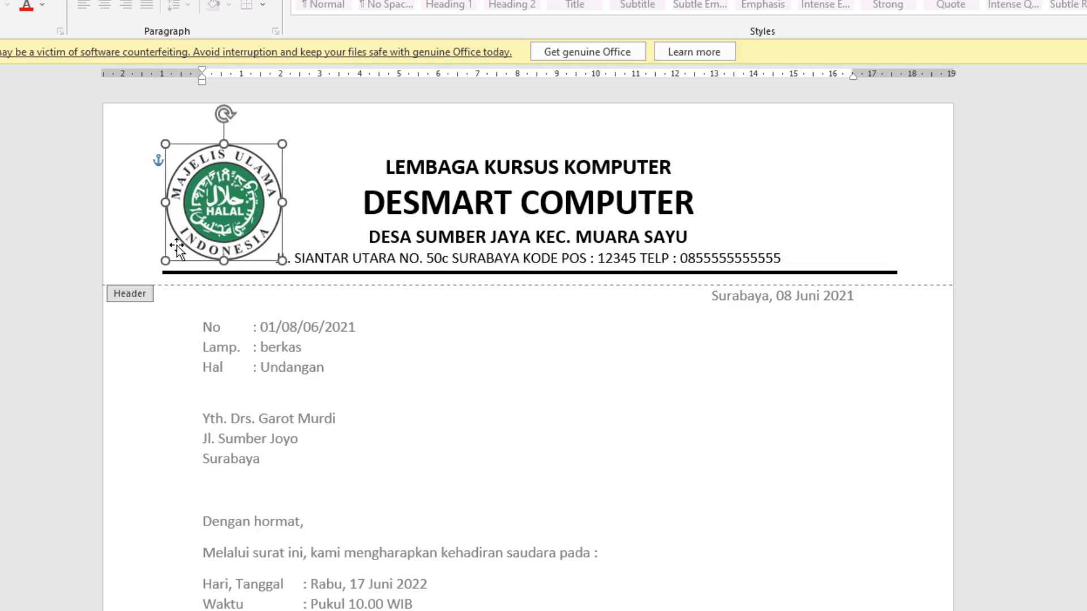
# - Nudge the HALAL logo slightly further left so its edge meets the start of the black line
pyautogui.press('Left')
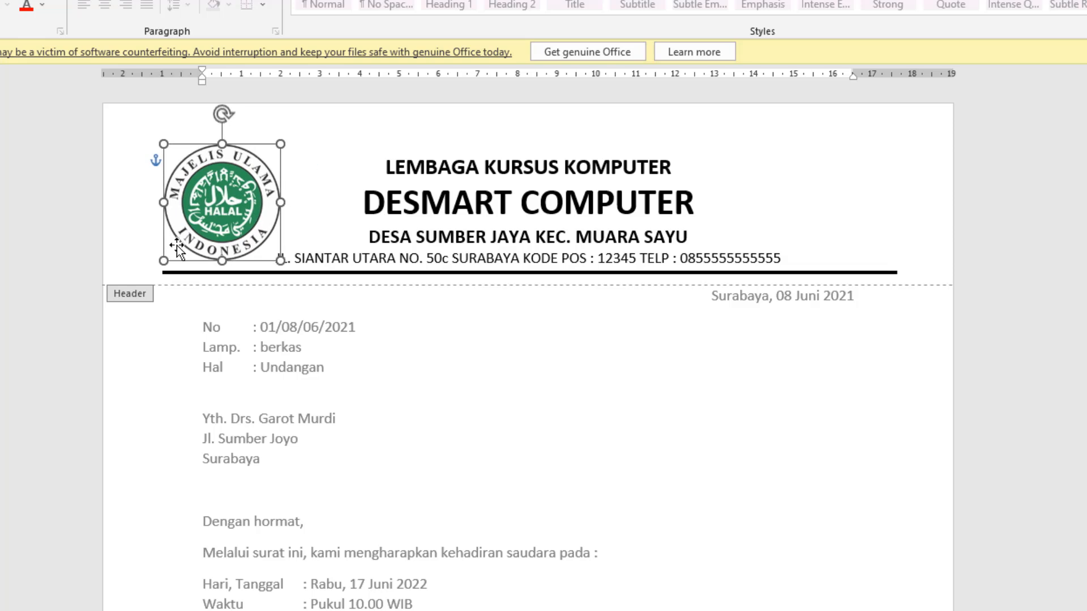
pyautogui.press('Escape')
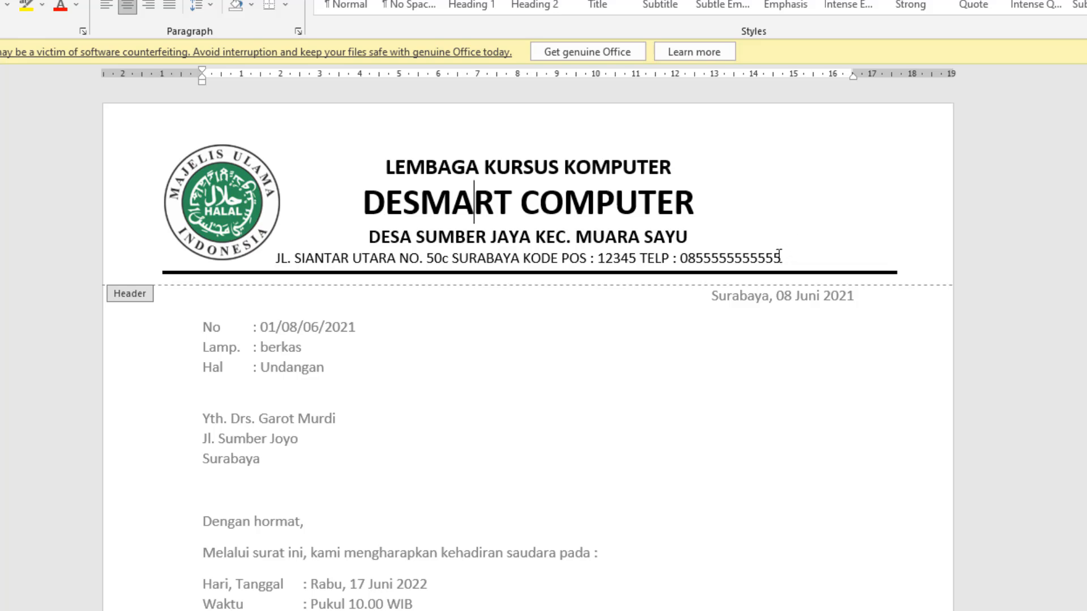
# - Set the left indent of all letterhead text lines to about 2.5 cm so they clear the logo
pyautogui.moveTo(781, 258); pyautogui.dragTo(392, 180)
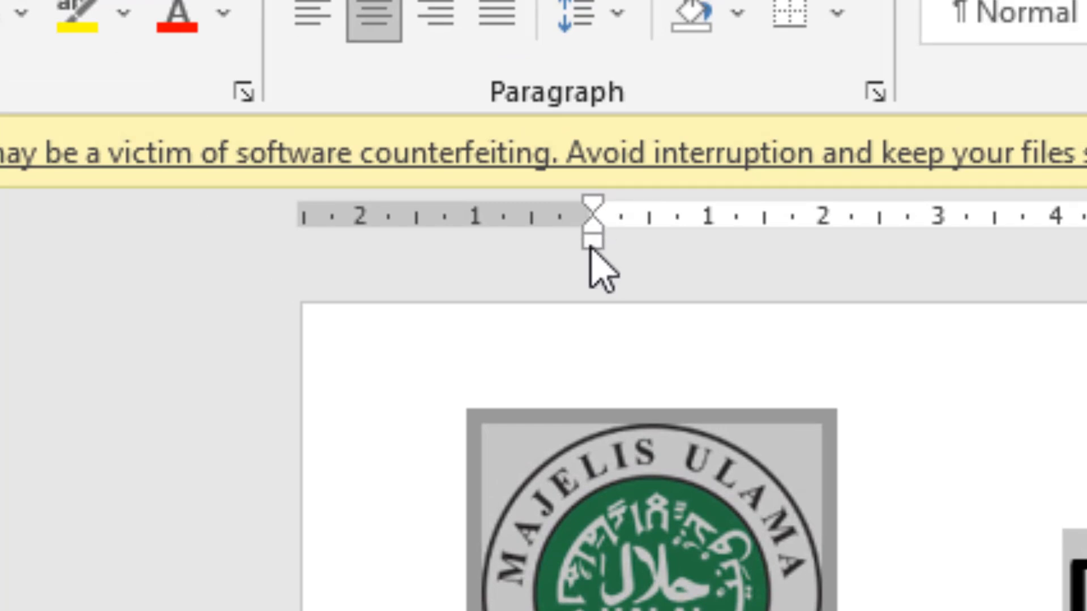
pyautogui.moveTo(592, 244); pyautogui.dragTo(855, 269)
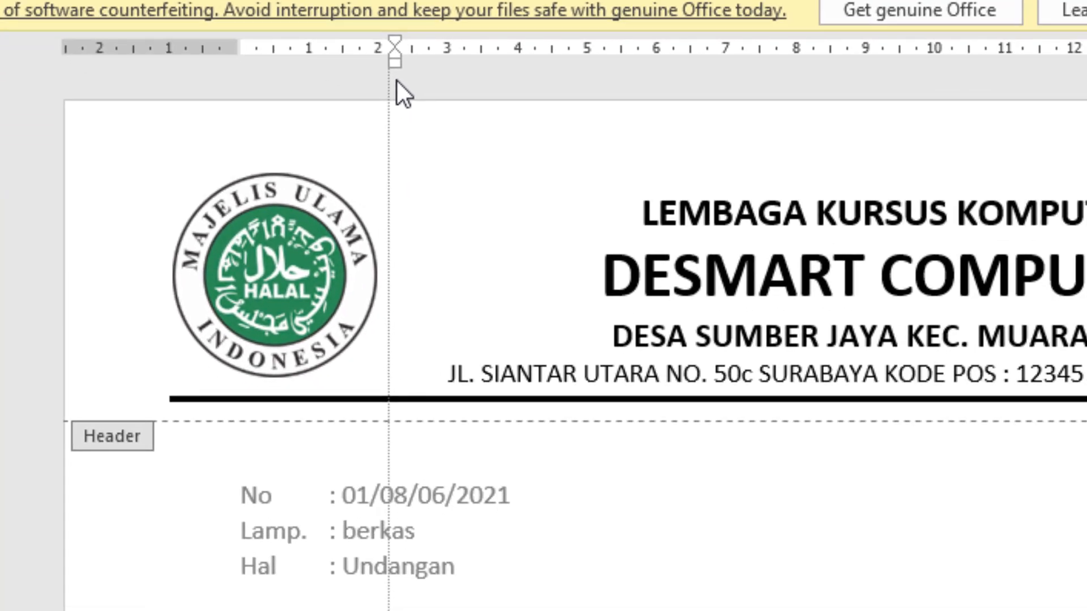
pyautogui.moveTo(405, 79); pyautogui.dragTo(410, 77)
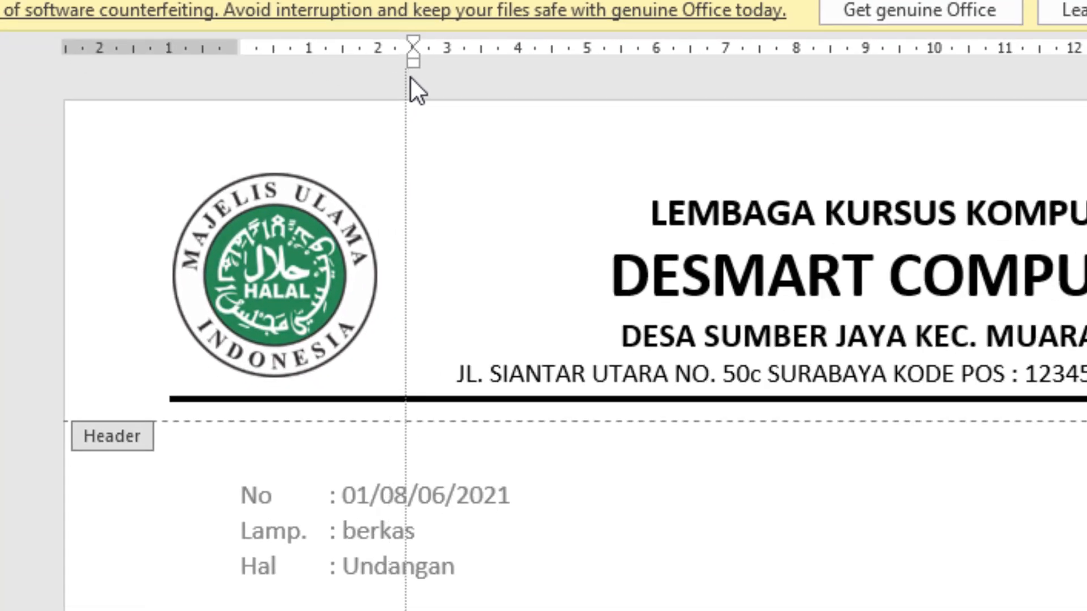
pyautogui.hotkey('ctrl', 'a')
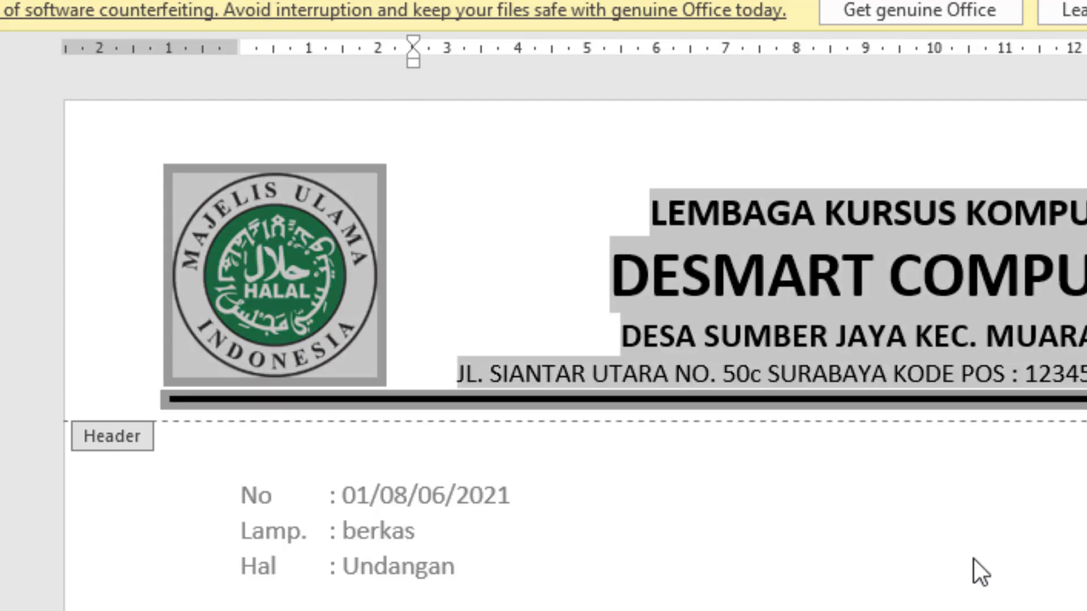
pyautogui.click(808, 284)
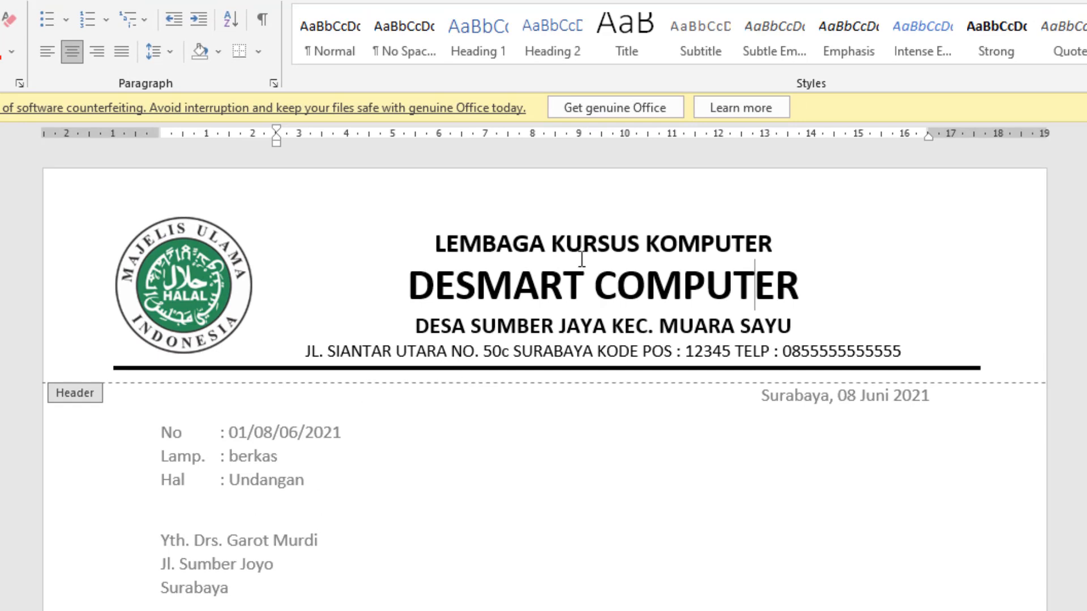
# - Nudge the HALAL logo slightly down towards the black line and leave the header for the letter body
pyautogui.click(177, 301)
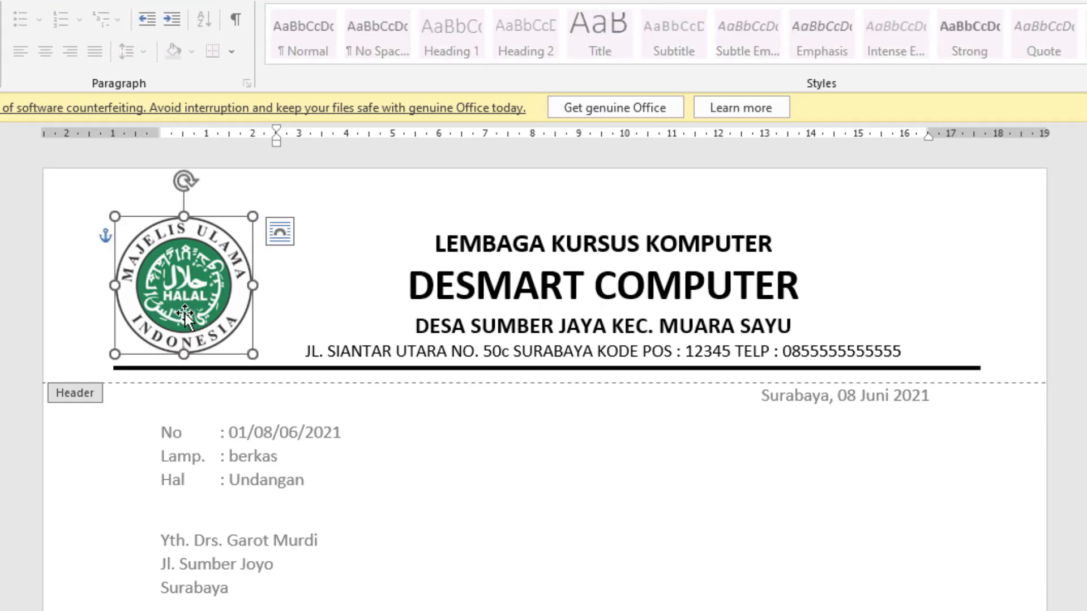
pyautogui.click(715, 273)
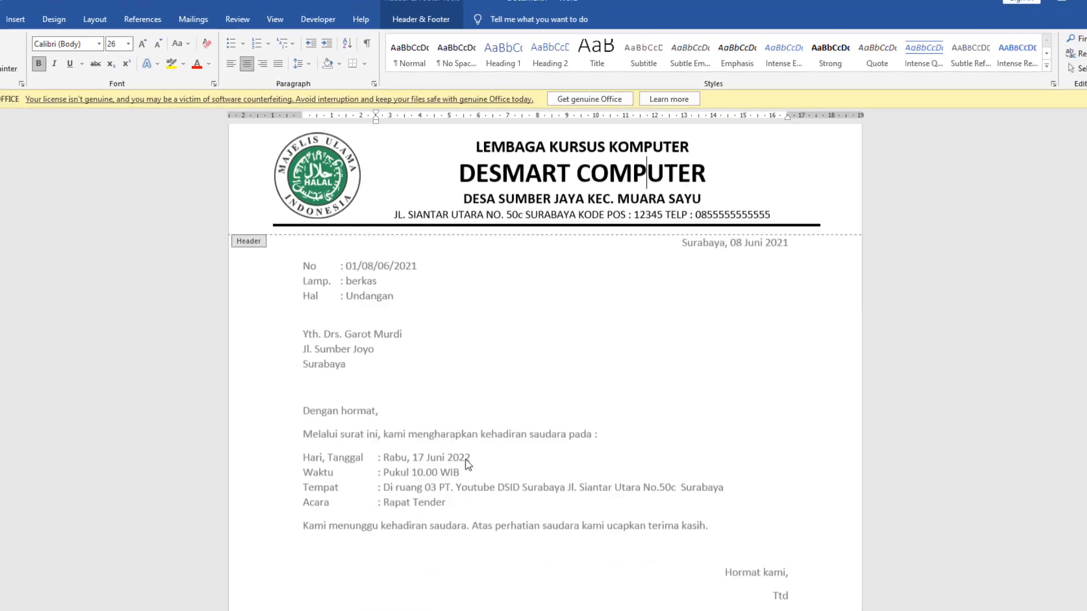
pyautogui.scroll(-3, 421, 532)
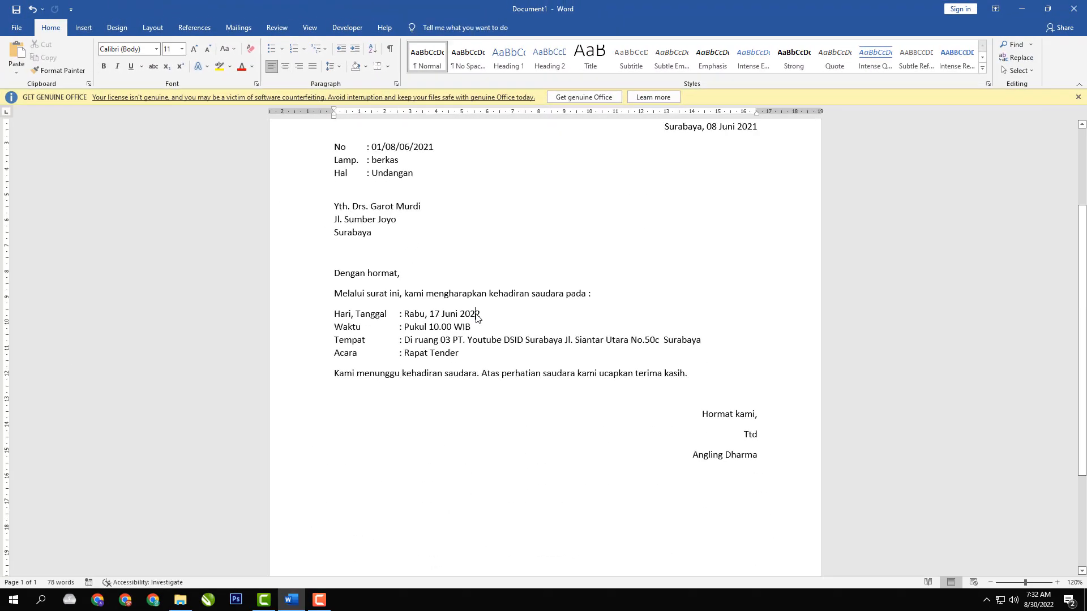
pyautogui.scroll(-3, 519, 340)
pyautogui.scroll(5, 520, 341)
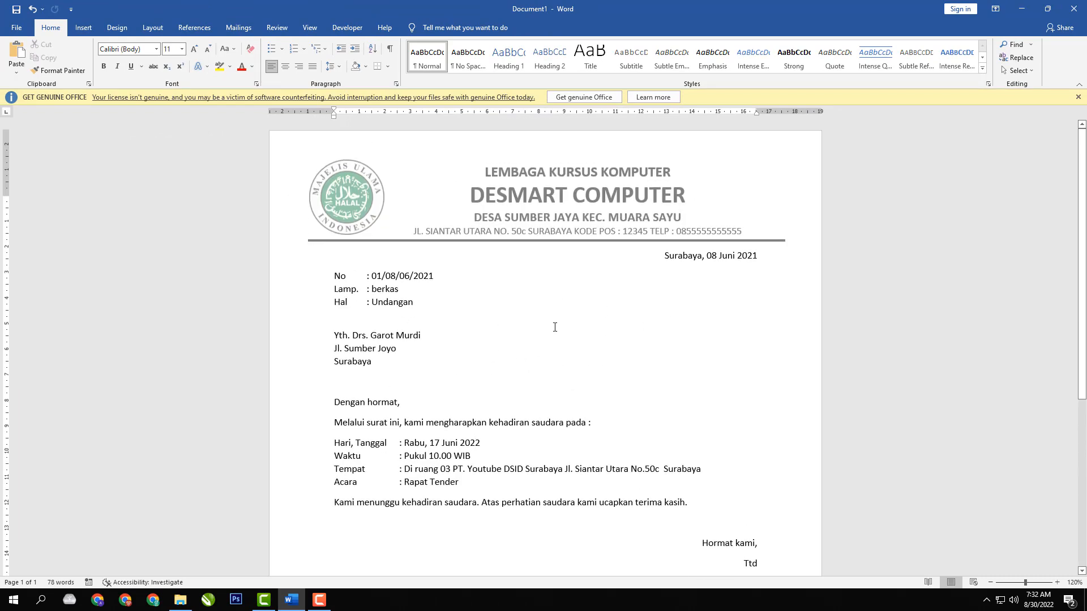
# - Insert a page break after the signatory's name at the end of the letter
pyautogui.scroll(-5, 582, 331)
pyautogui.click(771, 311)
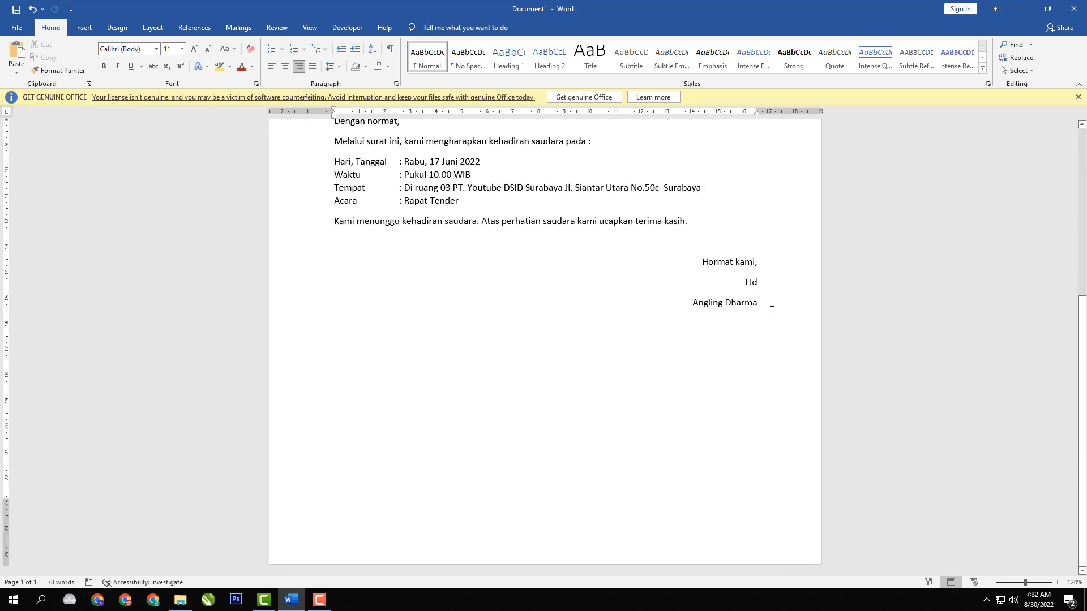
pyautogui.scroll(5, 549, 357)
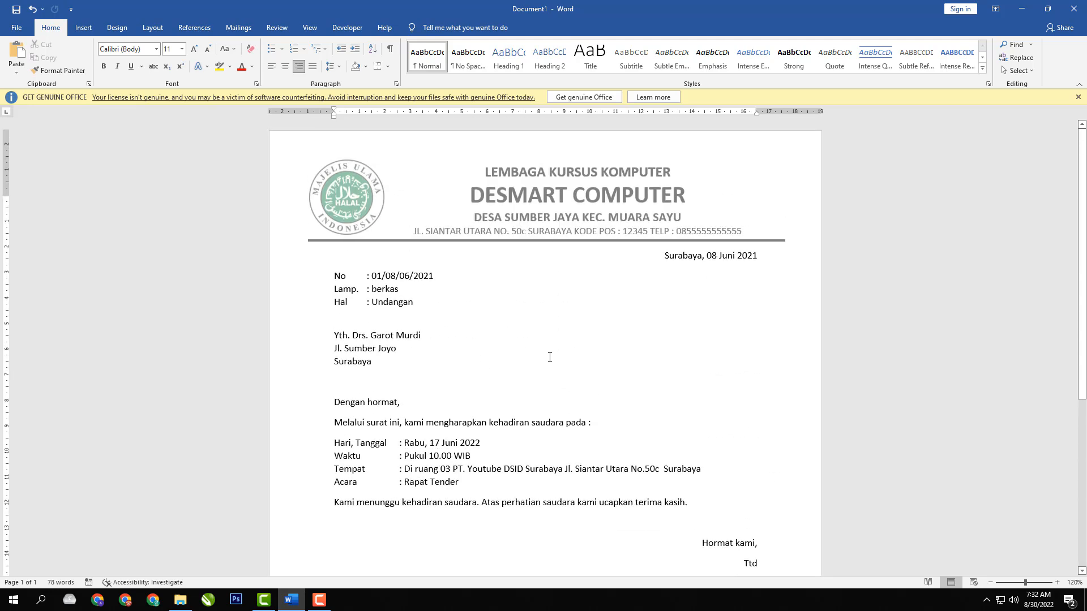
pyautogui.scroll(-5, 549, 357)
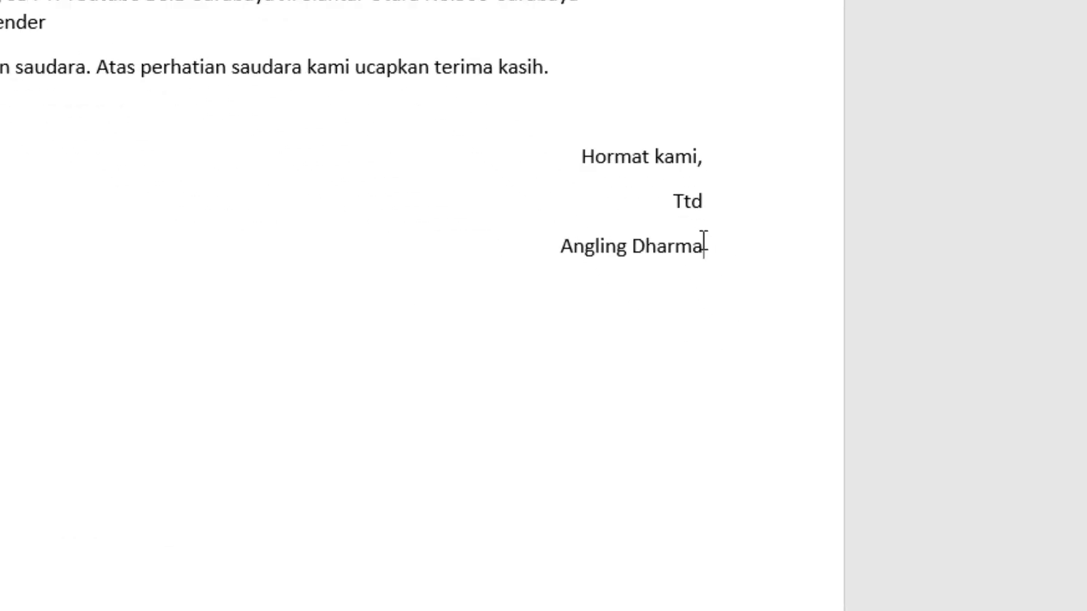
pyautogui.press('Return')
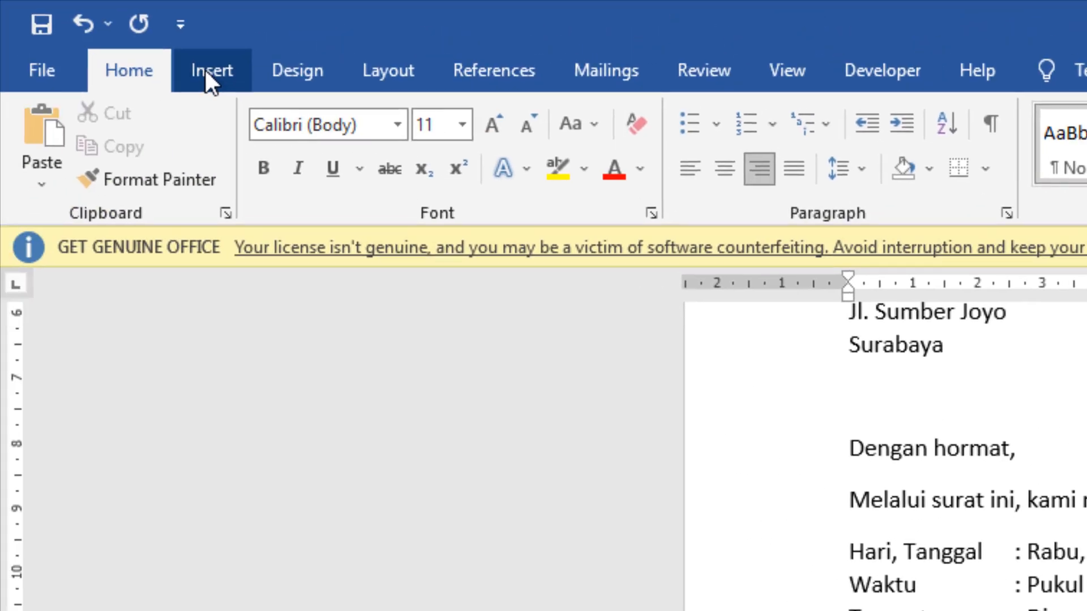
pyautogui.click(214, 72)
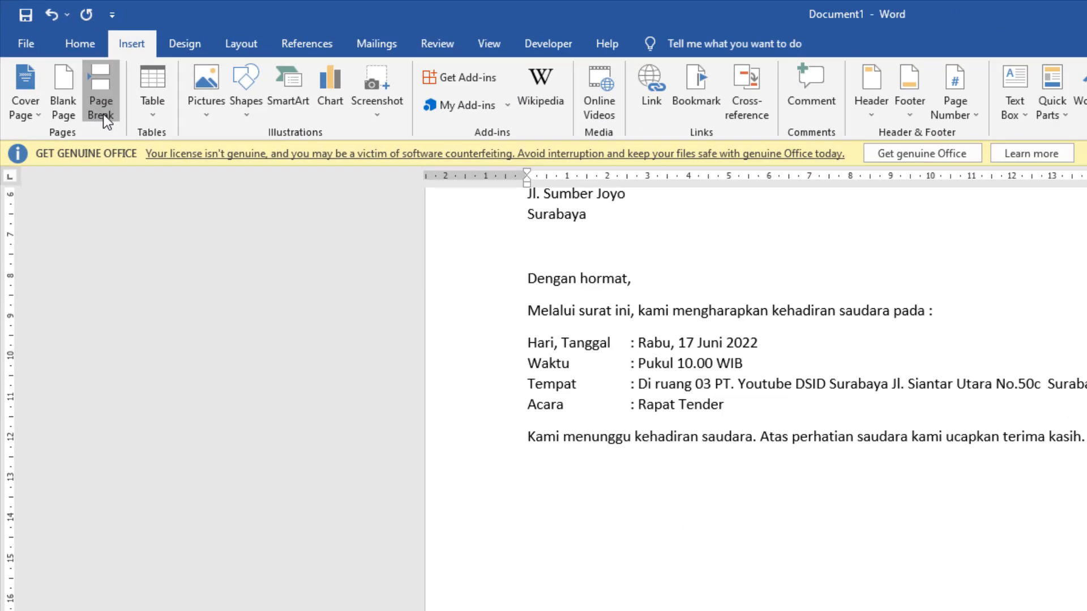
pyautogui.click(148, 179)
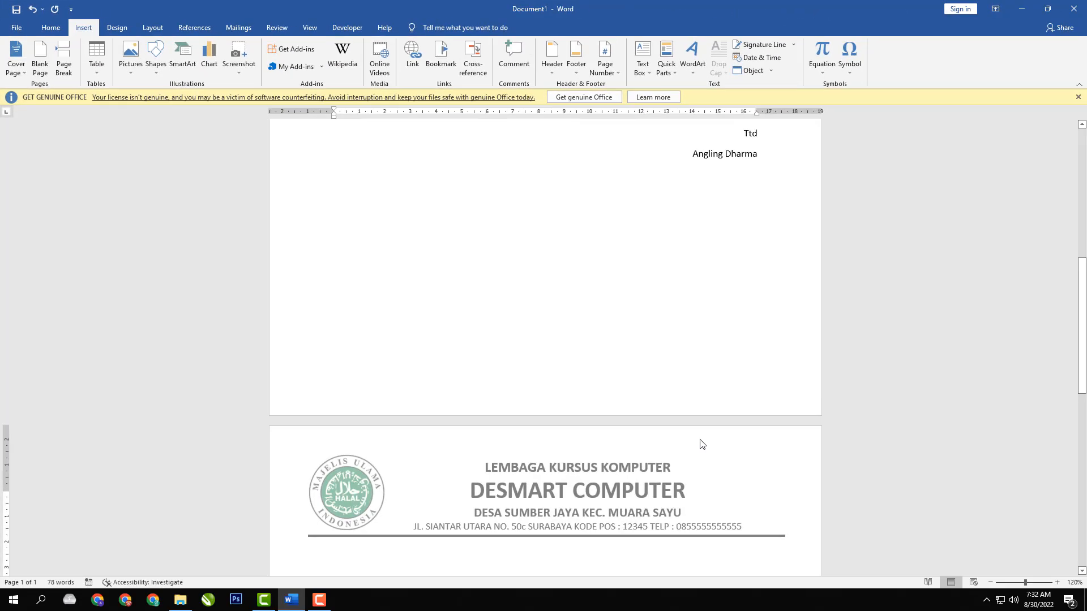
# - Enter filler text starting with "SDAAAA" and ending with "ASDDASDASDSADASD" beneath the letterhead on the second page
pyautogui.scroll(4, 655, 385)
pyautogui.scroll(-7, 555, 408)
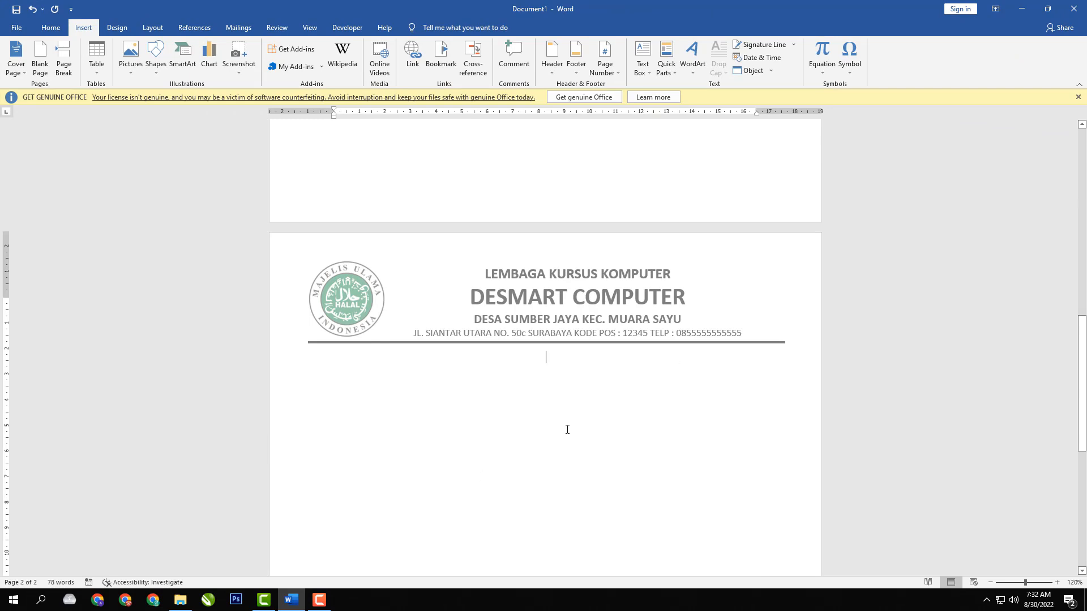
pyautogui.scroll(7, 566, 432)
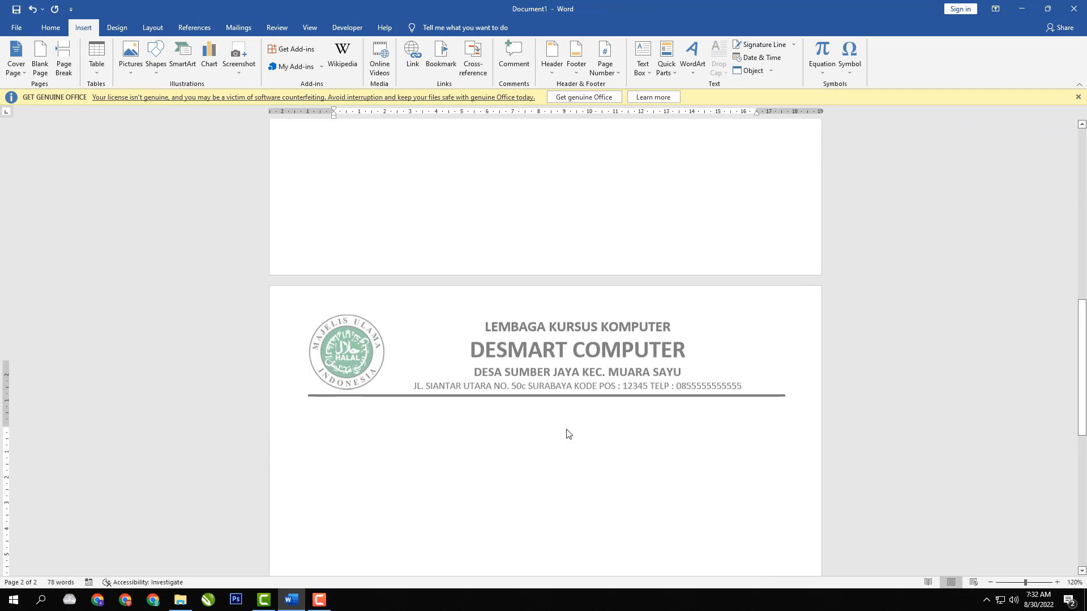
pyautogui.scroll(-6, 672, 400)
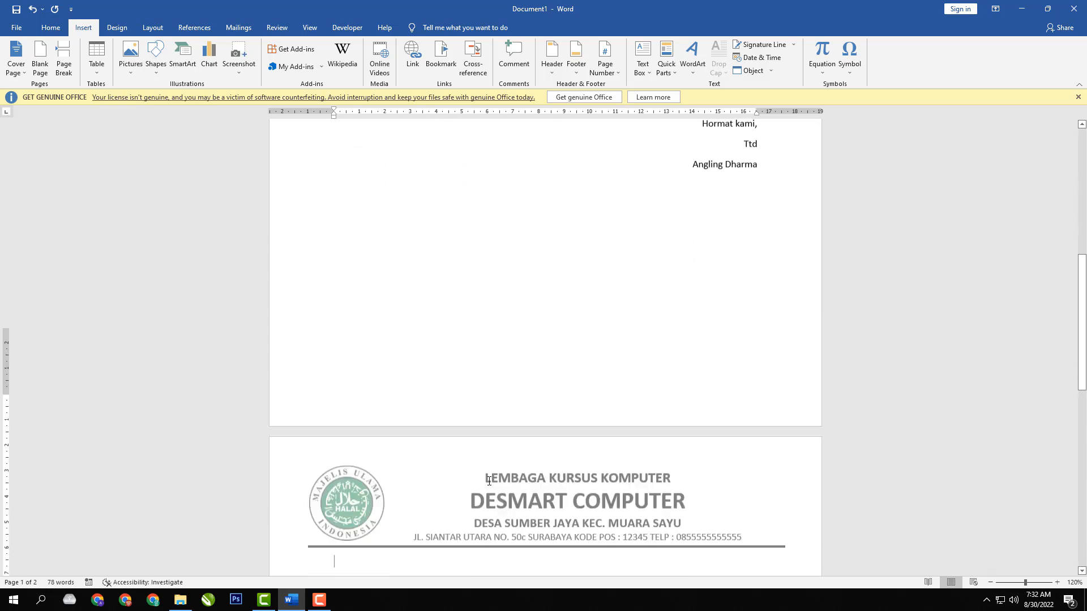
pyautogui.scroll(3, 459, 478)
pyautogui.scroll(-5, 535, 502)
pyautogui.click(532, 506)
pyautogui.write('SDAAAAAAAAAAAAAAAAAAAAAAAAAAAAAAAAAAAAAAAA')
pyautogui.write('AAAASDDASDASDSADASD')
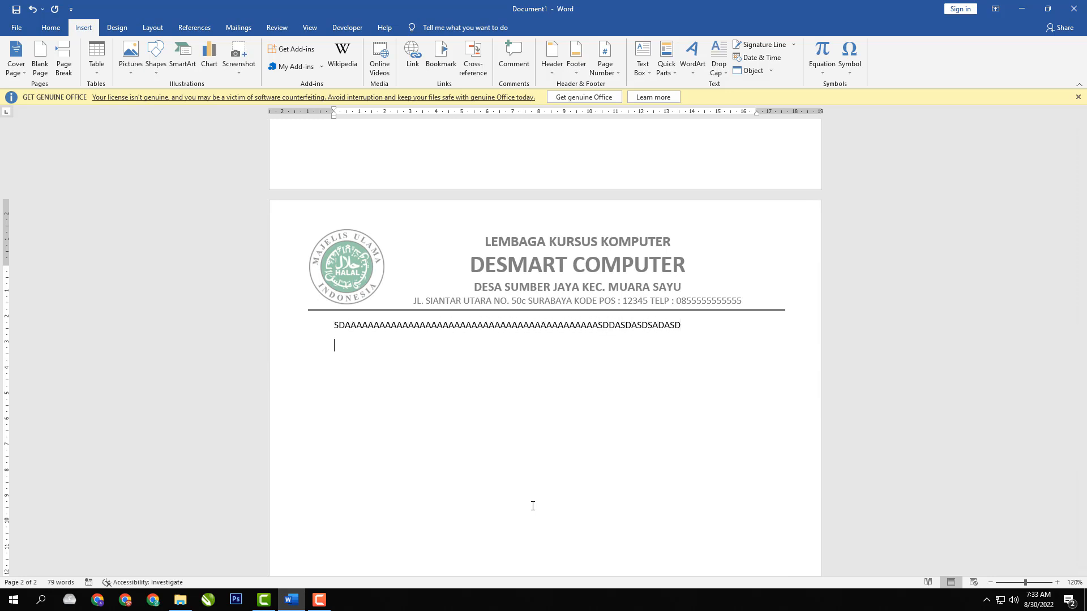
# - Add a third page and enter the filler text "SADSADASDSAFDASF" beneath its letterhead
pyautogui.scroll(4, 630, 456)
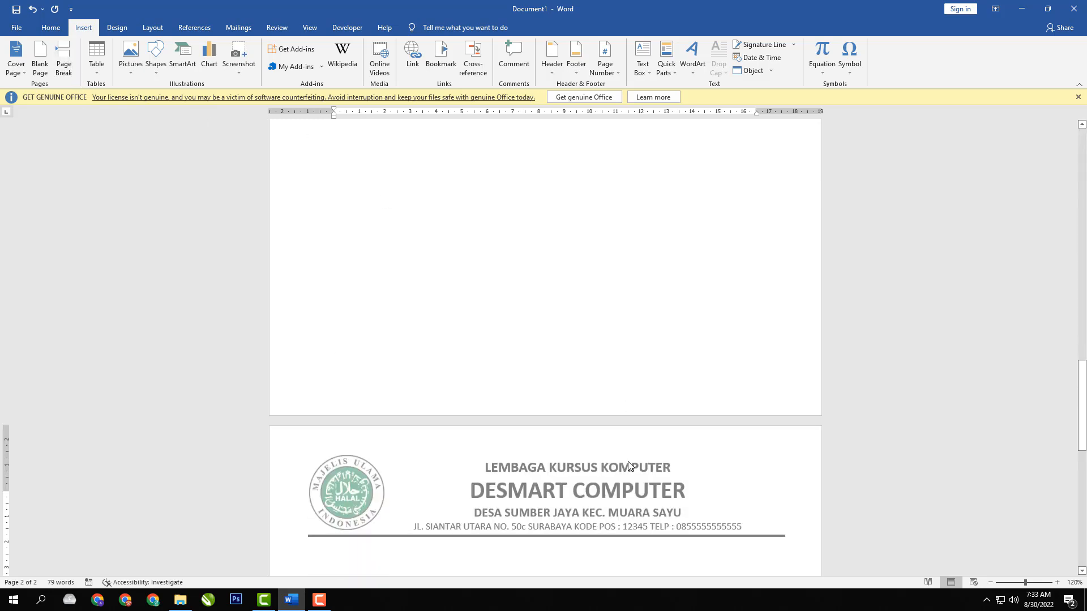
pyautogui.scroll(-3, 611, 498)
pyautogui.write('SADSADASDSAFDASF')
# - Look through all three pages to check the letterhead on each one
pyautogui.scroll(8, 618, 464)
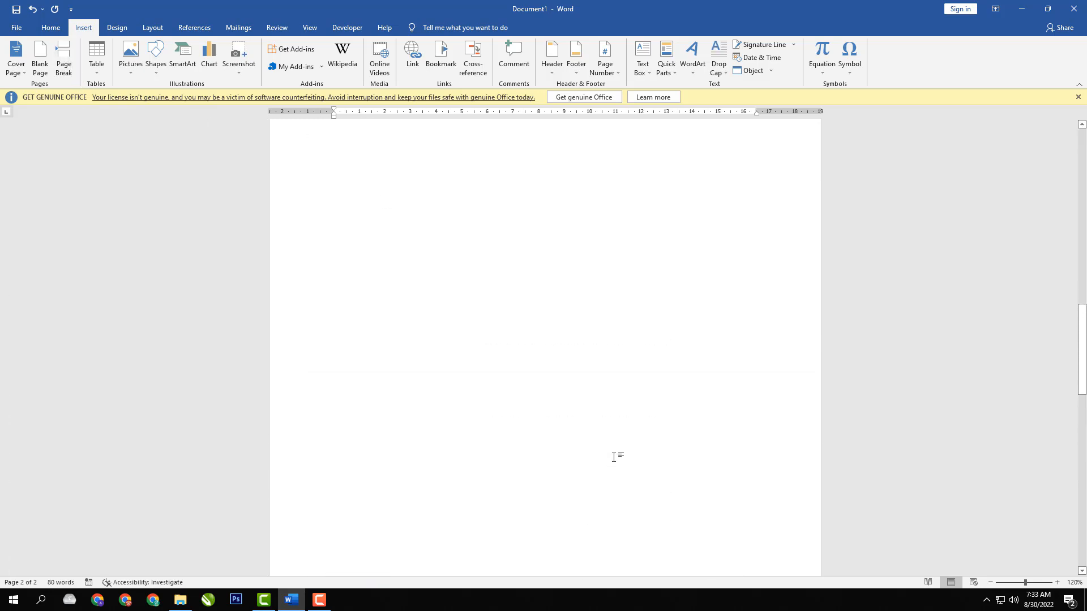
pyautogui.scroll(-5, 602, 484)
pyautogui.scroll(3, 591, 511)
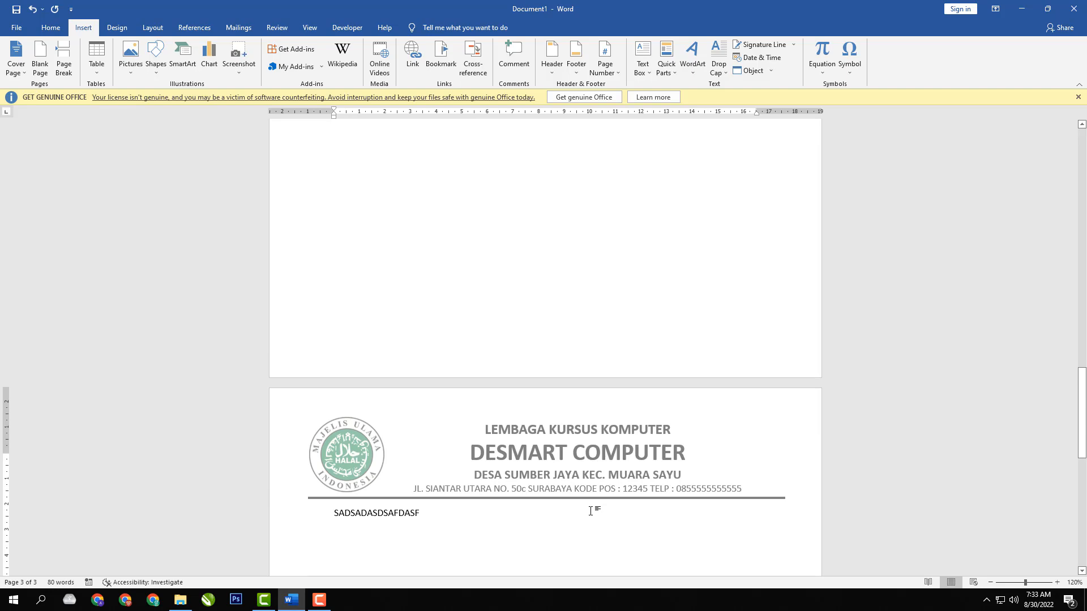
pyautogui.scroll(18, 591, 509)
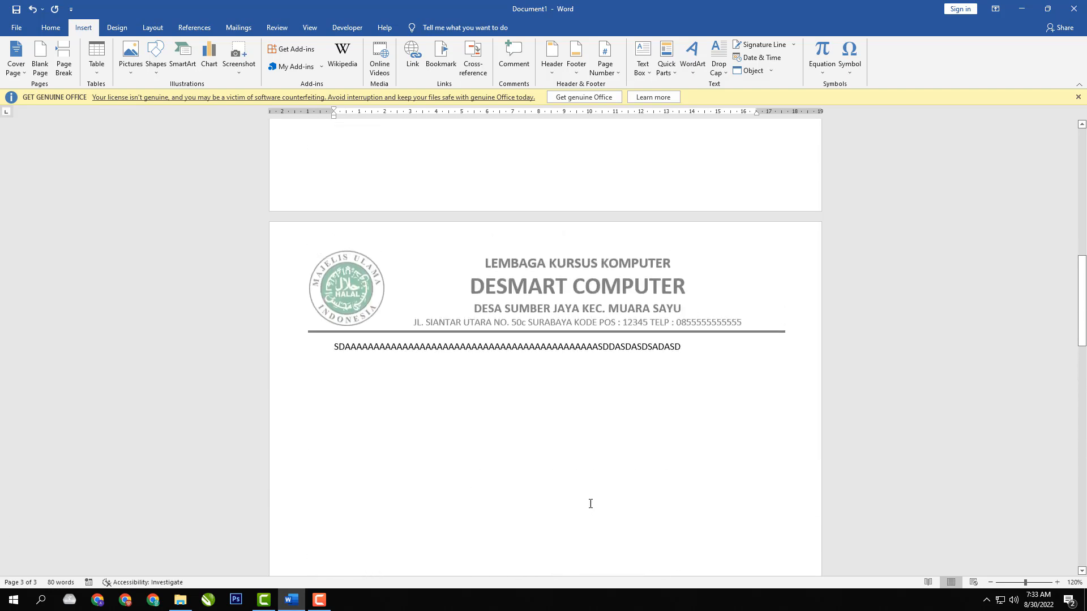
pyautogui.scroll(5, 591, 504)
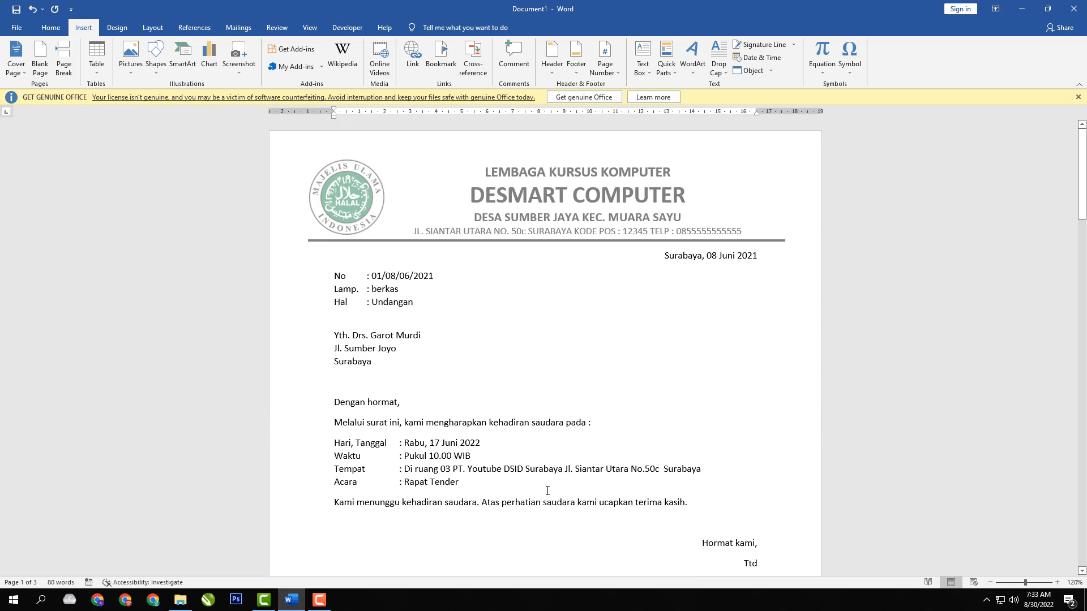
pyautogui.scroll(-3, 547, 490)
pyautogui.scroll(1, 547, 490)
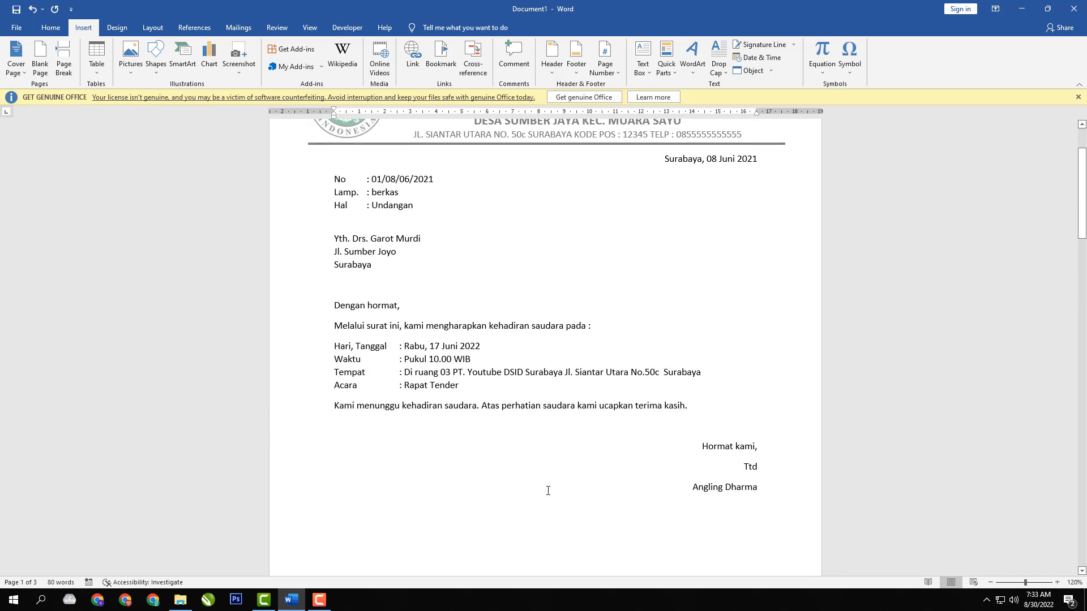
pyautogui.scroll(3, 547, 491)
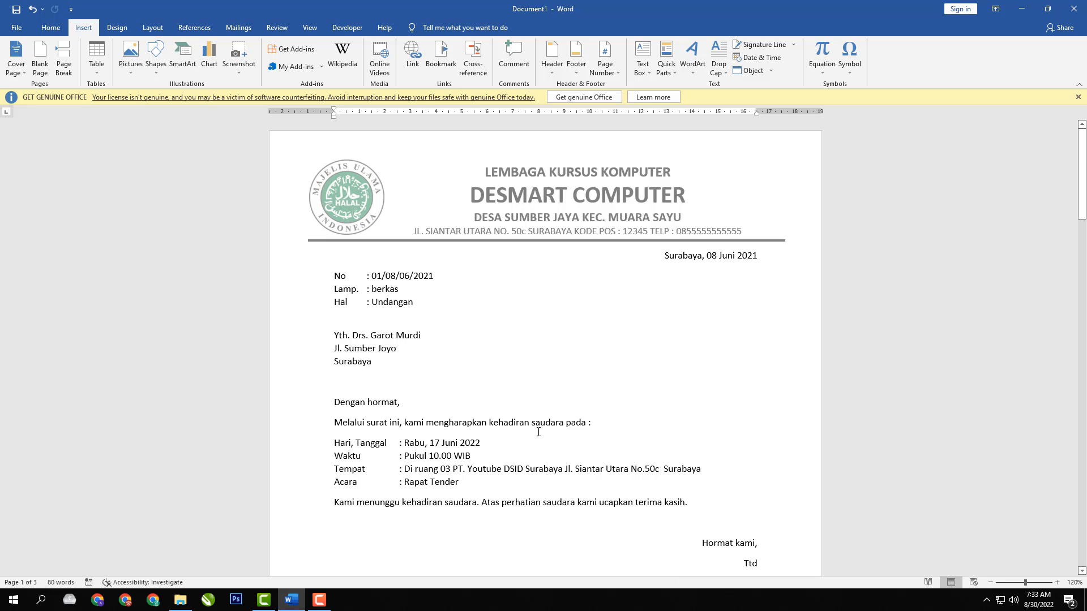
pyautogui.scroll(-6, 538, 431)
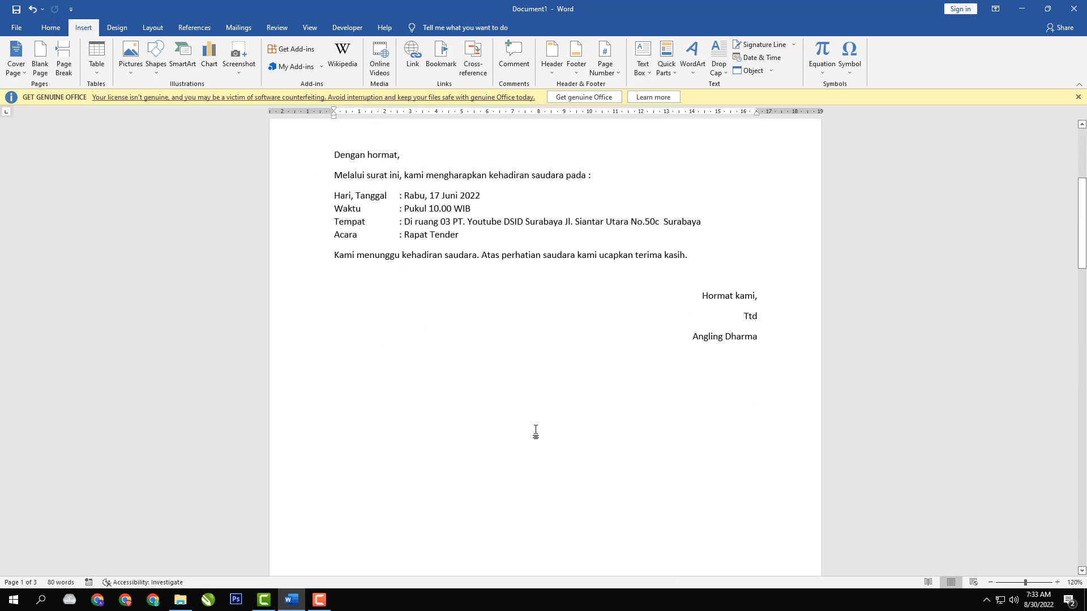
pyautogui.scroll(-13, 537, 434)
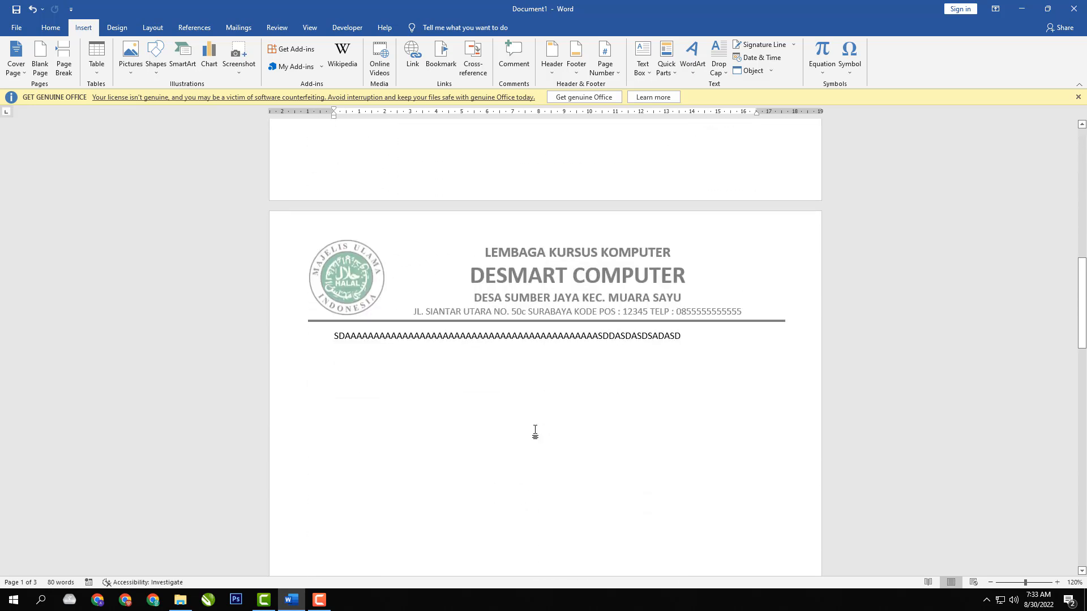